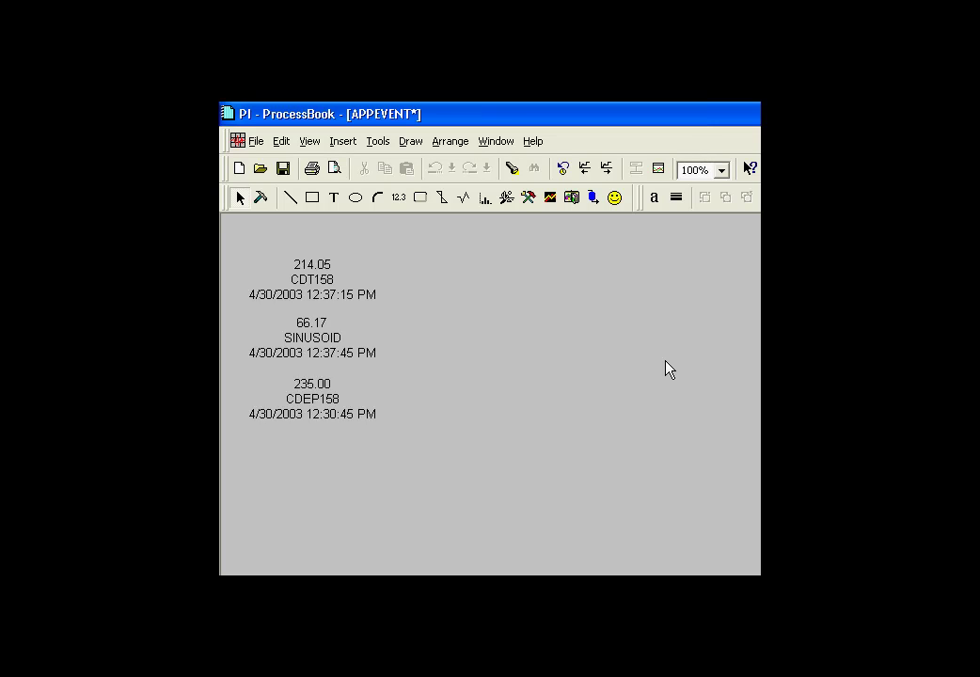
Step: Create a test Display1, accept the blue background choice, and close it without saving
{"action": "left_click", "coordinate": [256, 142]}
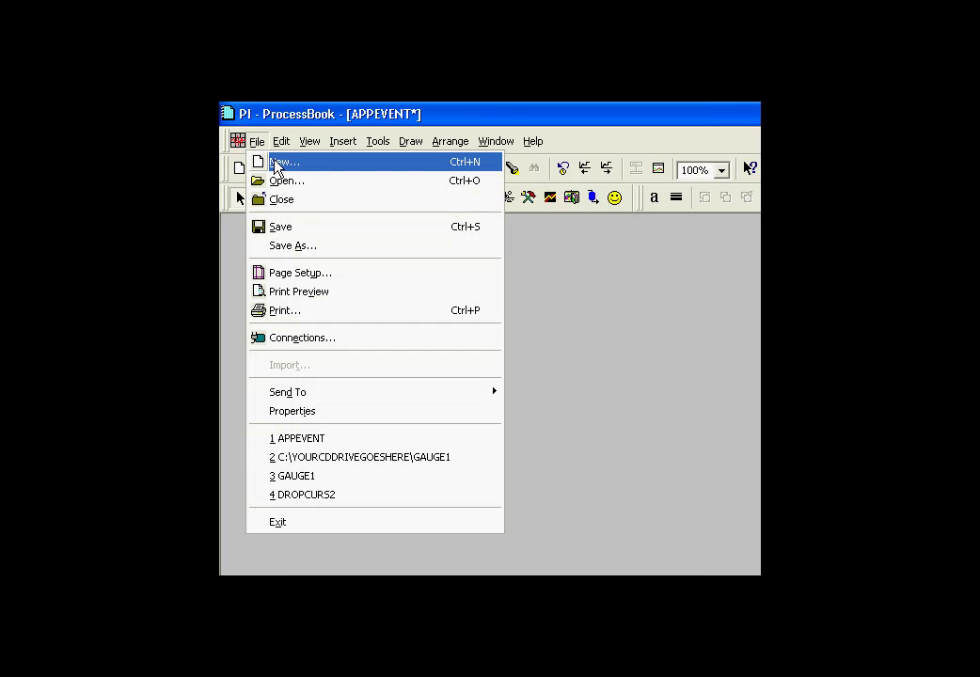
{"action": "left_click", "coordinate": [277, 165]}
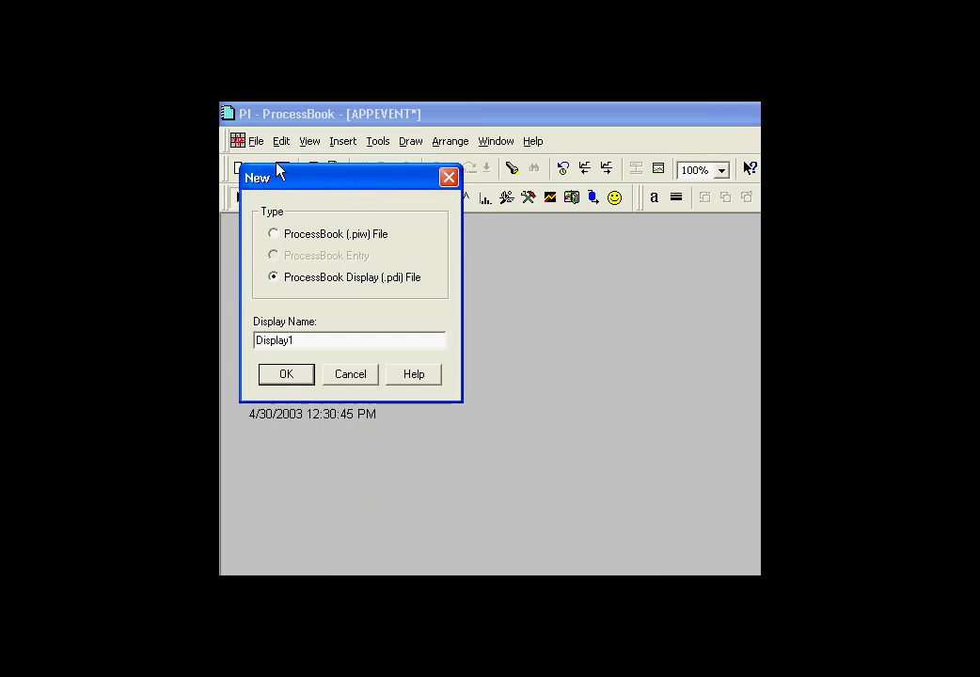
{"action": "left_click", "coordinate": [287, 374]}
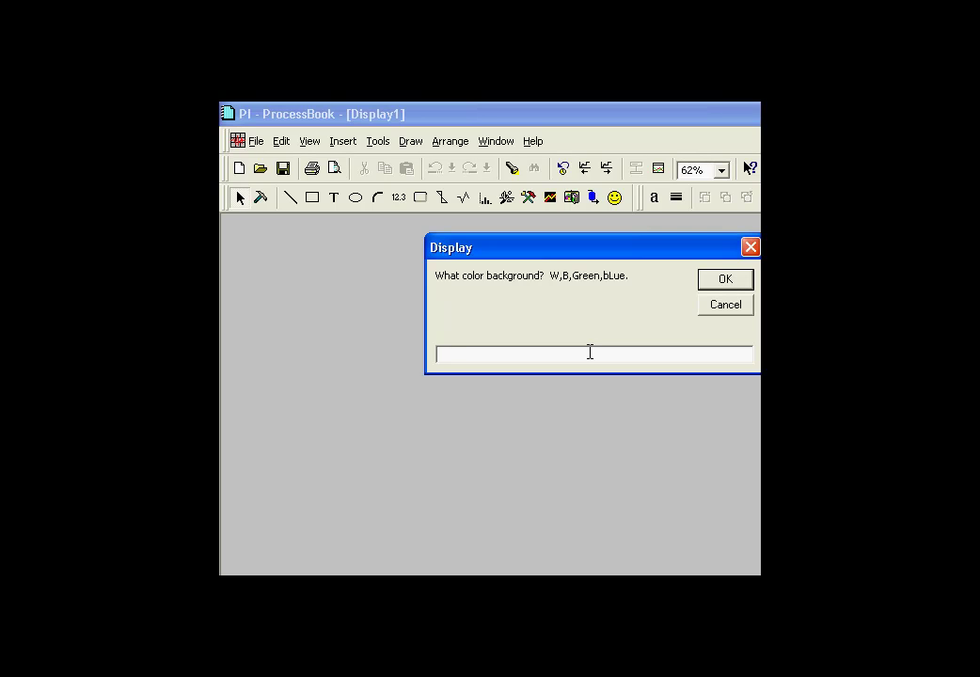
{"action": "type", "text": "L"}
{"action": "left_click", "coordinate": [709, 282]}
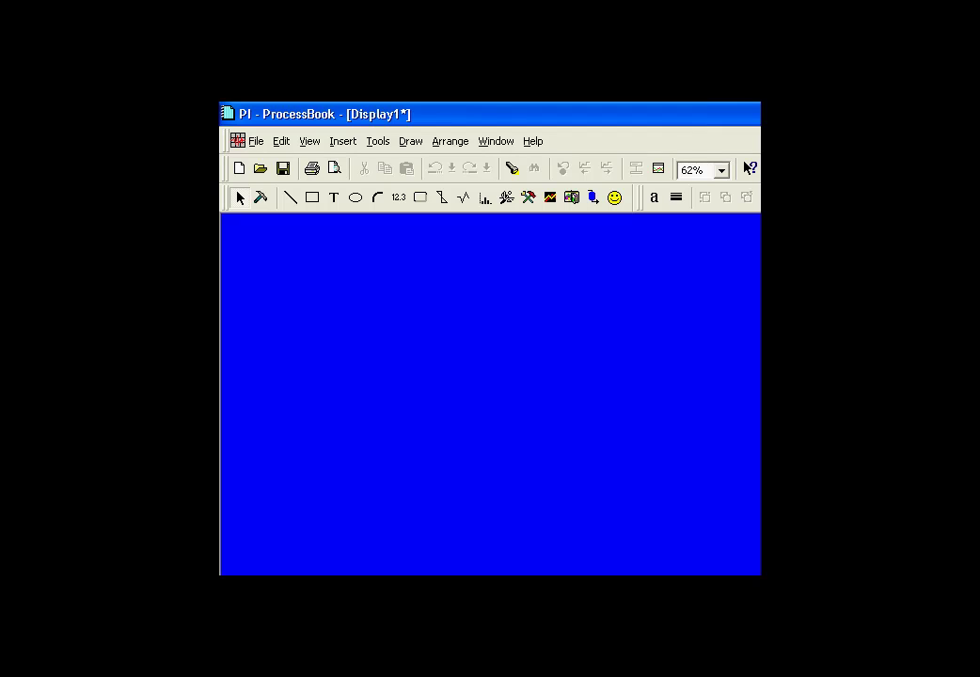
{"action": "left_click", "coordinate": [598, 404]}
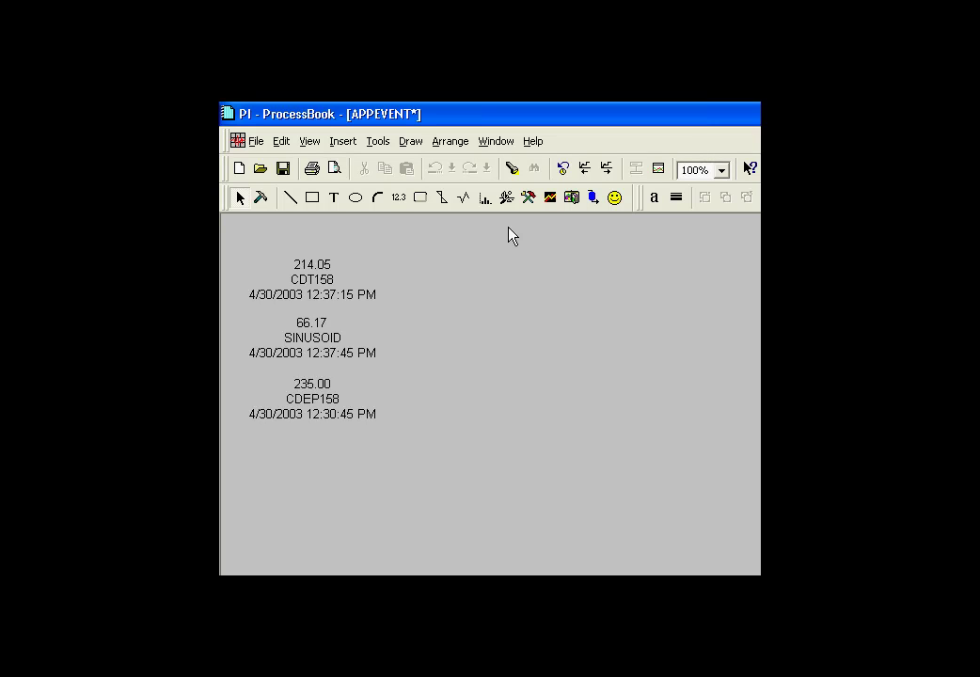
Step: Close APPEVENT unsaved, create a new empty ProcessBook display, and open its VBA editor
{"action": "key", "text": "ctrl+F4"}
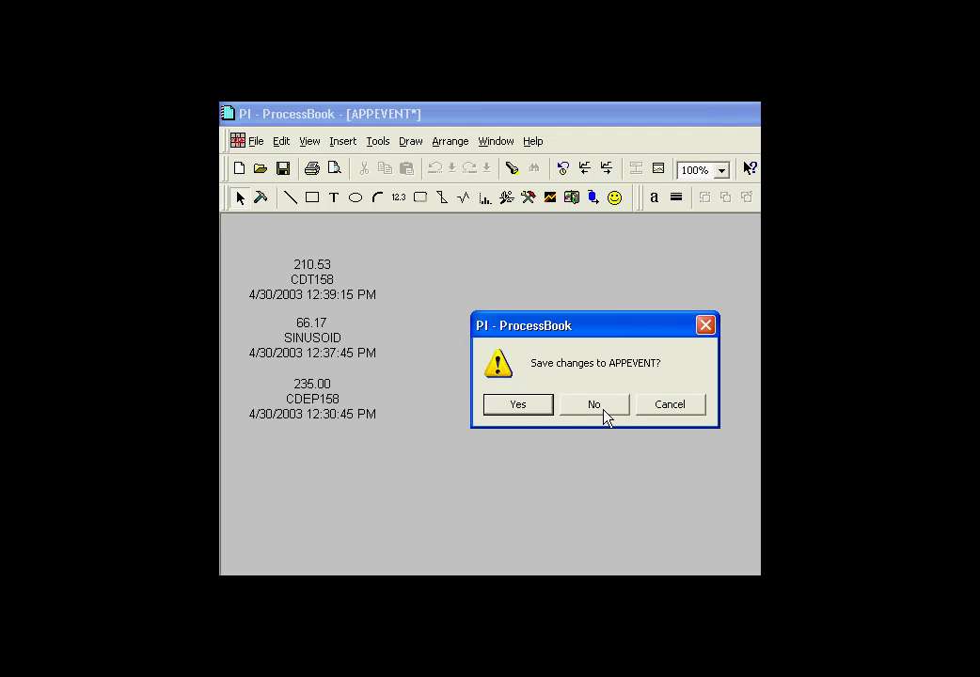
{"action": "left_click", "coordinate": [603, 410]}
{"action": "left_click", "coordinate": [241, 143]}
{"action": "left_click", "coordinate": [256, 160]}
{"action": "left_click", "coordinate": [284, 279]}
{"action": "left_click", "coordinate": [301, 375]}
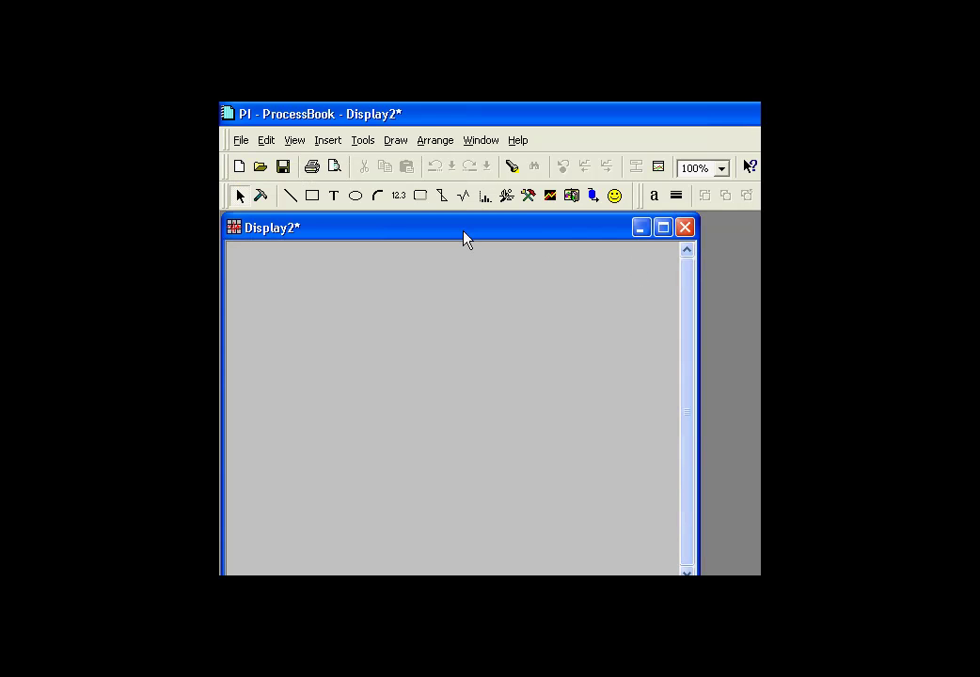
{"action": "key", "text": "alt+F11"}
Step: Open display2's ThisDisplay code window and browse its Object list
{"action": "double_click", "coordinate": [317, 259]}
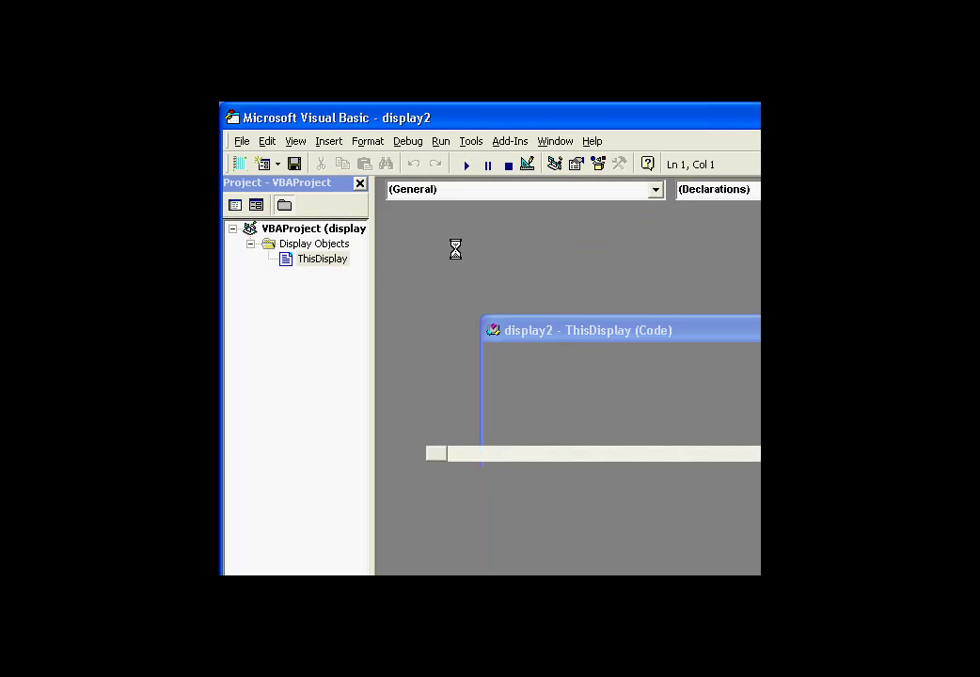
{"action": "left_click", "coordinate": [468, 192]}
{"action": "left_click", "coordinate": [468, 193]}
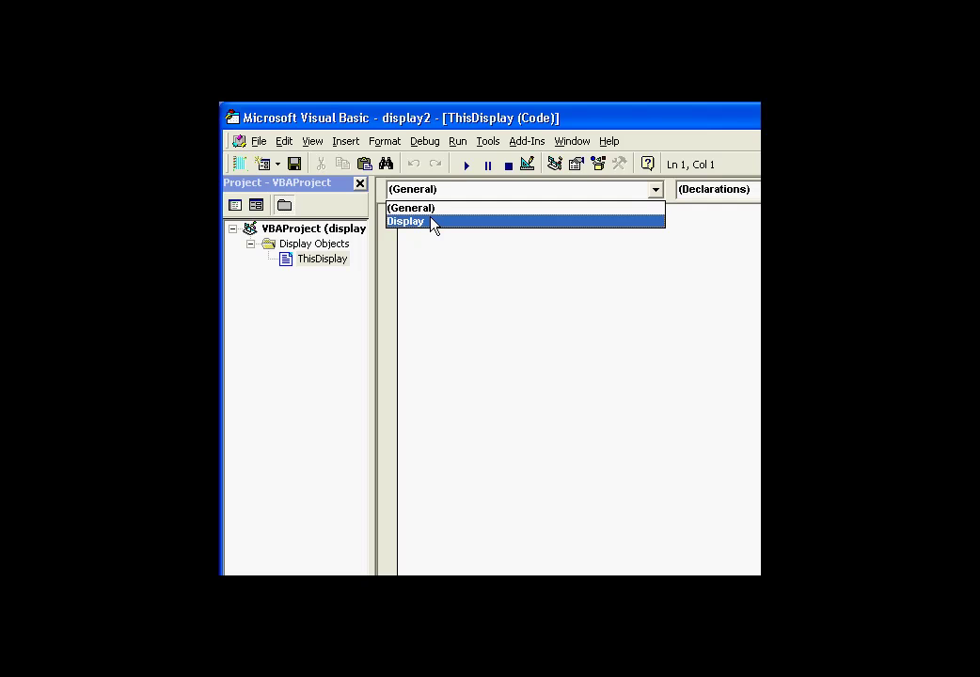
{"action": "left_click", "coordinate": [457, 193]}
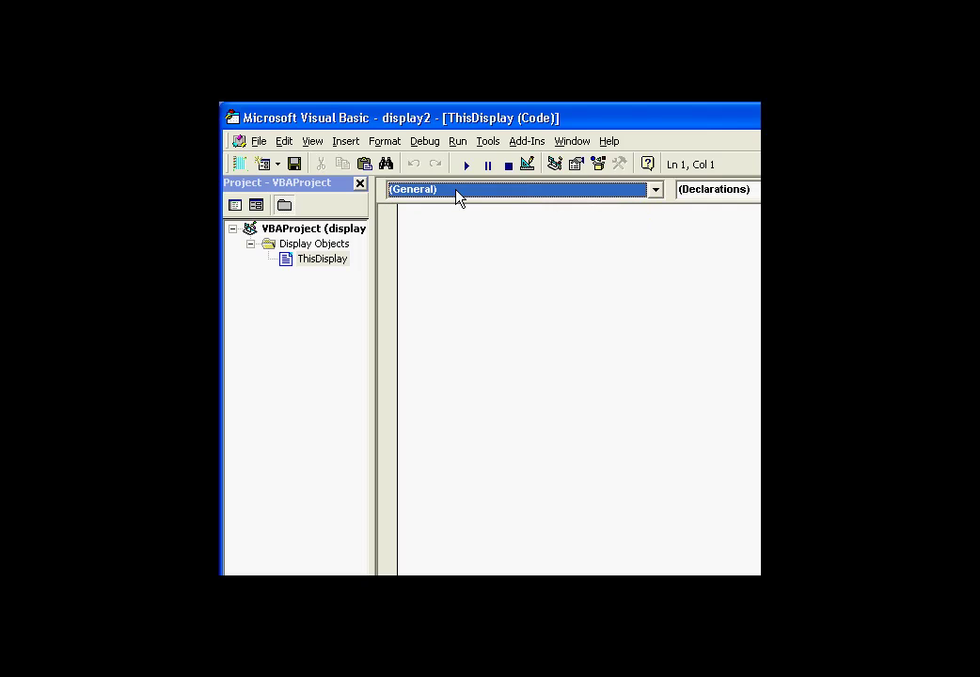
Step: Show the Properties window and recheck the ThisDisplay module's Object list
{"action": "left_click", "coordinate": [314, 142]}
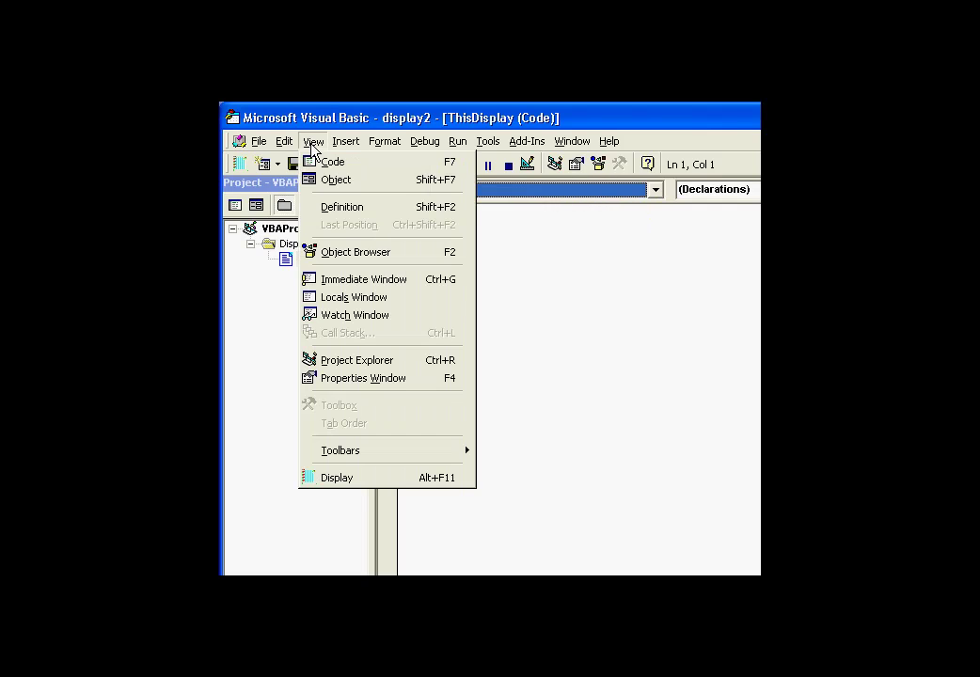
{"action": "left_click", "coordinate": [329, 379]}
{"action": "left_click", "coordinate": [357, 379]}
{"action": "left_click", "coordinate": [340, 259]}
{"action": "left_click", "coordinate": [479, 195]}
{"action": "left_click", "coordinate": [515, 203]}
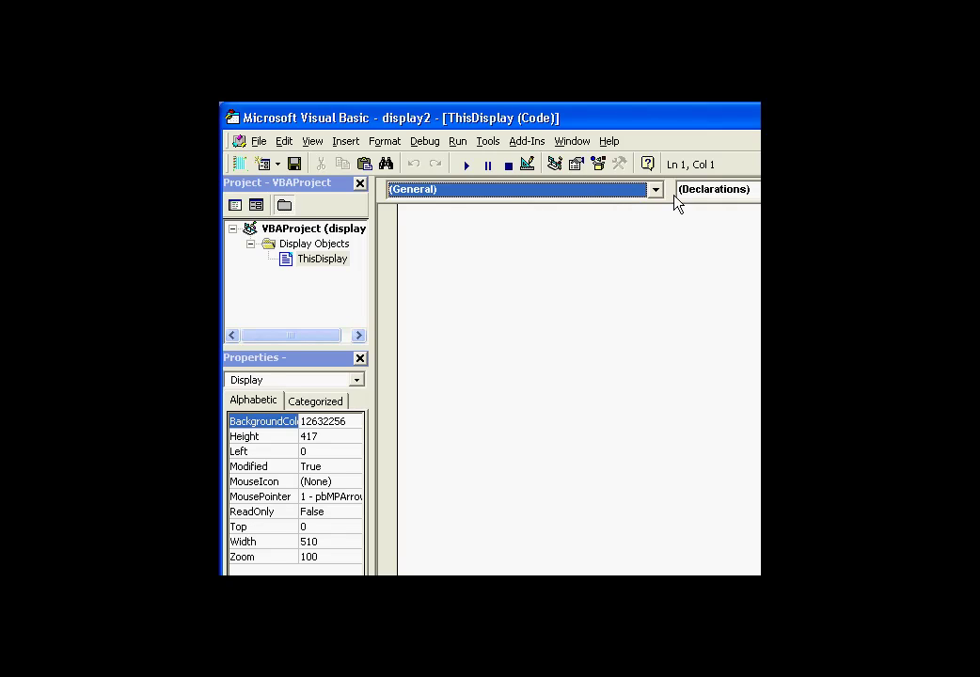
{"action": "left_click", "coordinate": [384, 264]}
{"action": "left_click", "coordinate": [317, 259]}
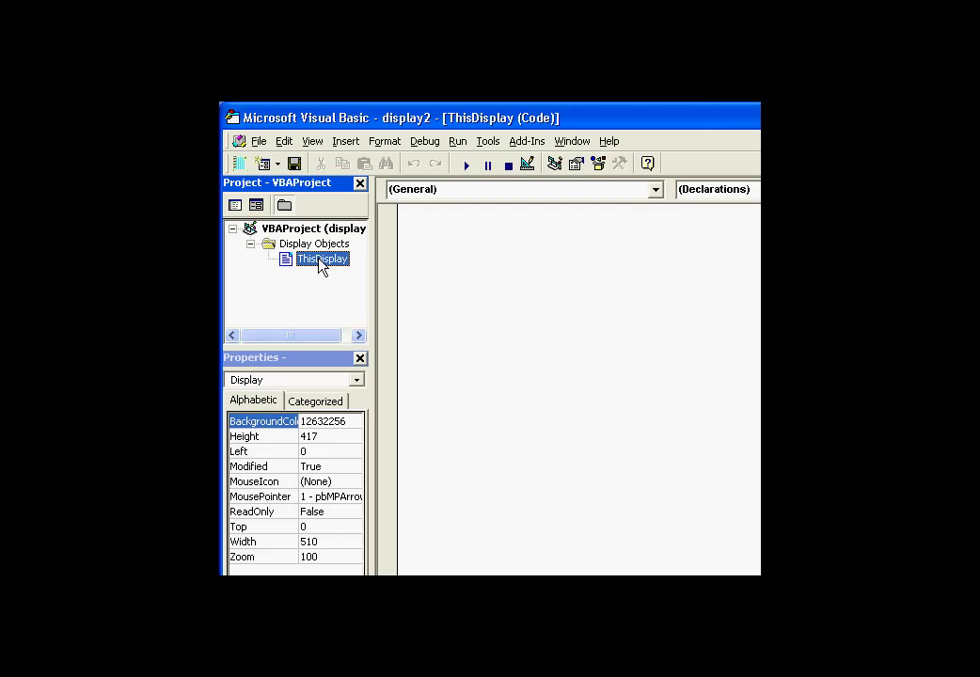
Step: Return to PI ProcessBook and begin creating another new display
{"action": "left_click", "coordinate": [240, 164]}
{"action": "left_click", "coordinate": [241, 140]}
{"action": "left_click", "coordinate": [258, 162]}
Step: Confirm the new Display3 and return to the VBA editor's two projects
{"action": "left_click", "coordinate": [286, 375]}
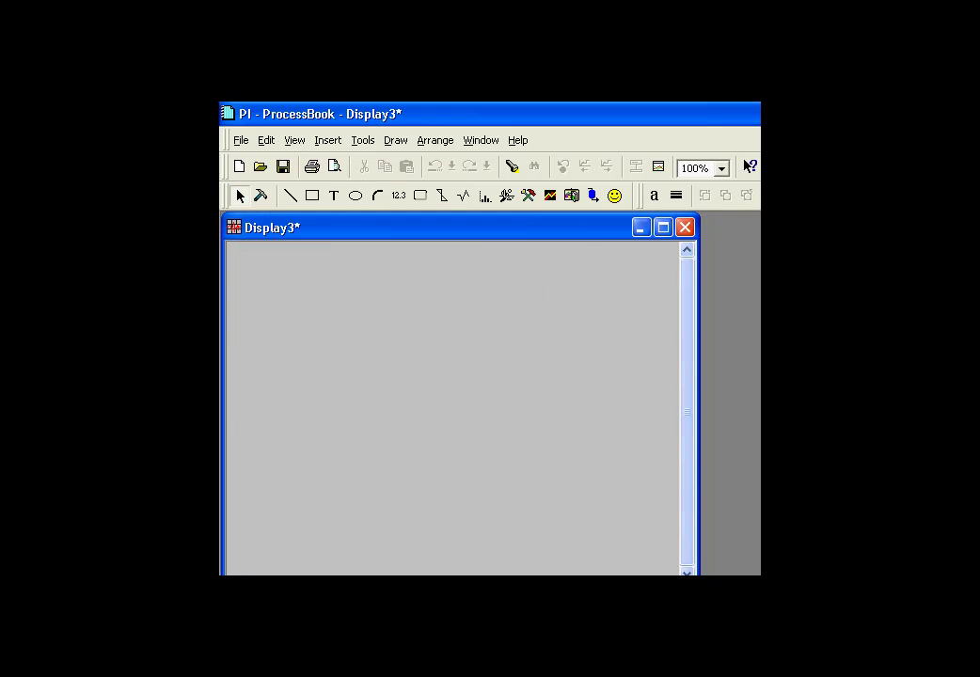
{"action": "key", "text": "alt+F11"}
{"action": "left_click", "coordinate": [324, 259]}
{"action": "left_click", "coordinate": [323, 304]}
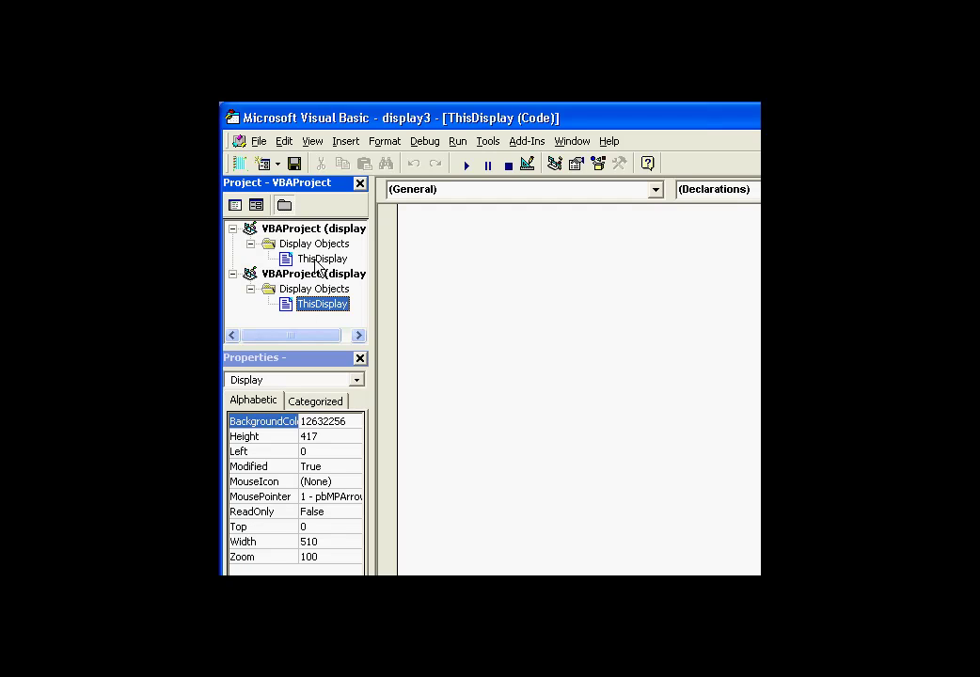
Step: Switch between display2's and display3's ThisDisplay modules, ending on display2's
{"action": "left_click", "coordinate": [317, 261]}
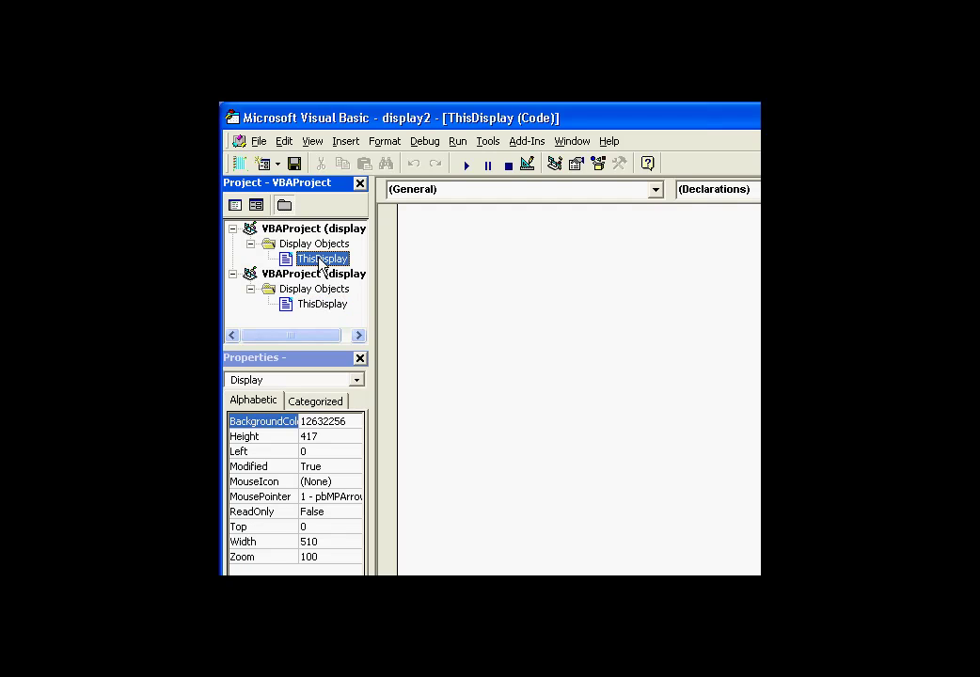
{"action": "left_click", "coordinate": [321, 305]}
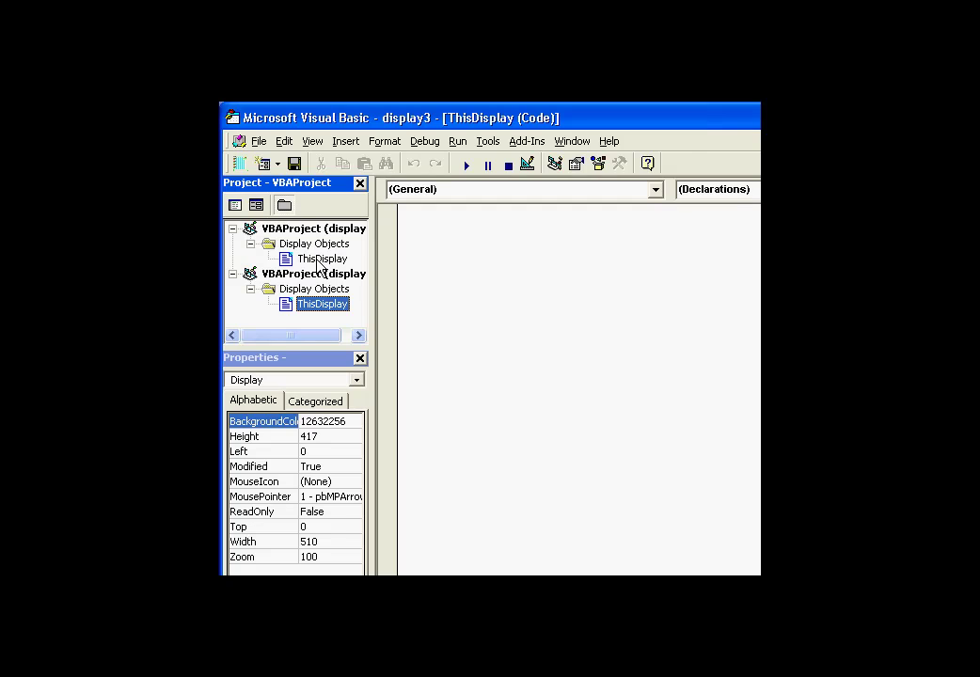
{"action": "left_click", "coordinate": [319, 259]}
{"action": "left_click", "coordinate": [411, 256]}
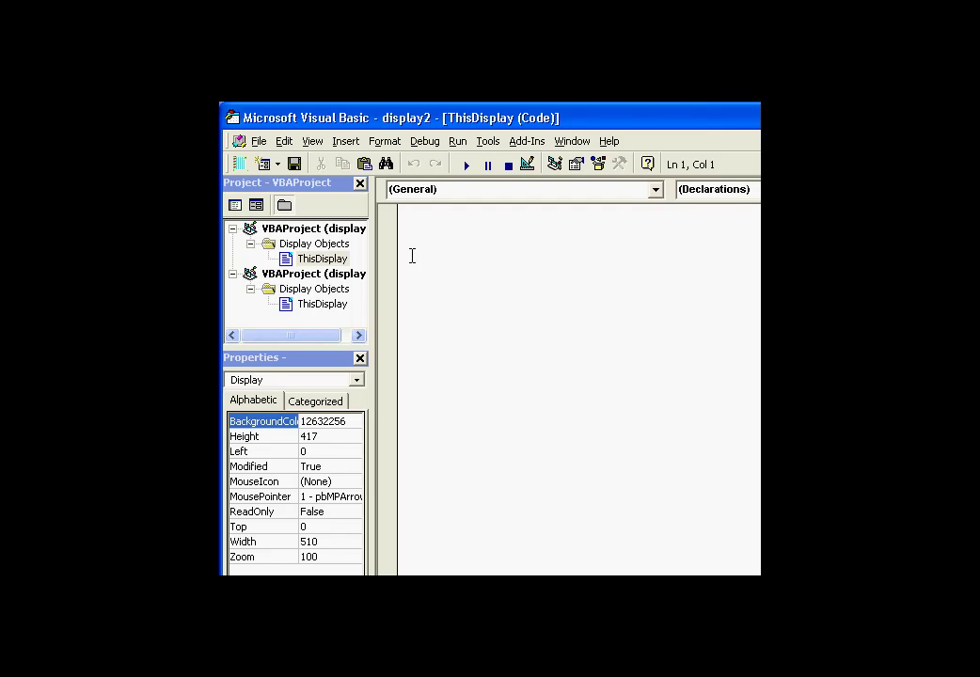
{"action": "left_click", "coordinate": [322, 259]}
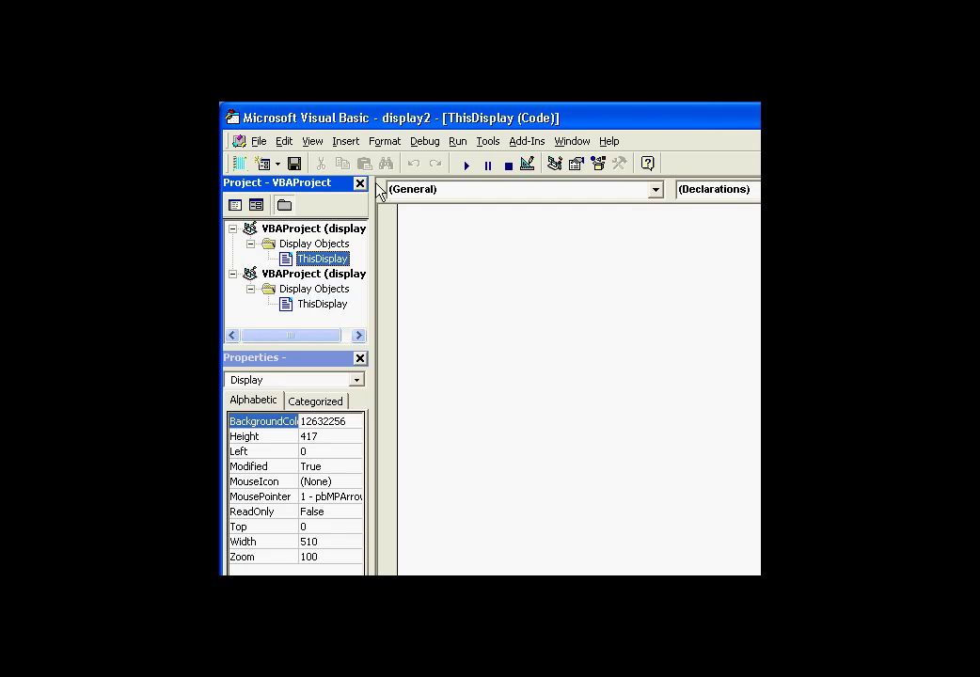
Step: Open a taller Immediate window and run print application.ProcBooks.Count
{"action": "left_click", "coordinate": [313, 141]}
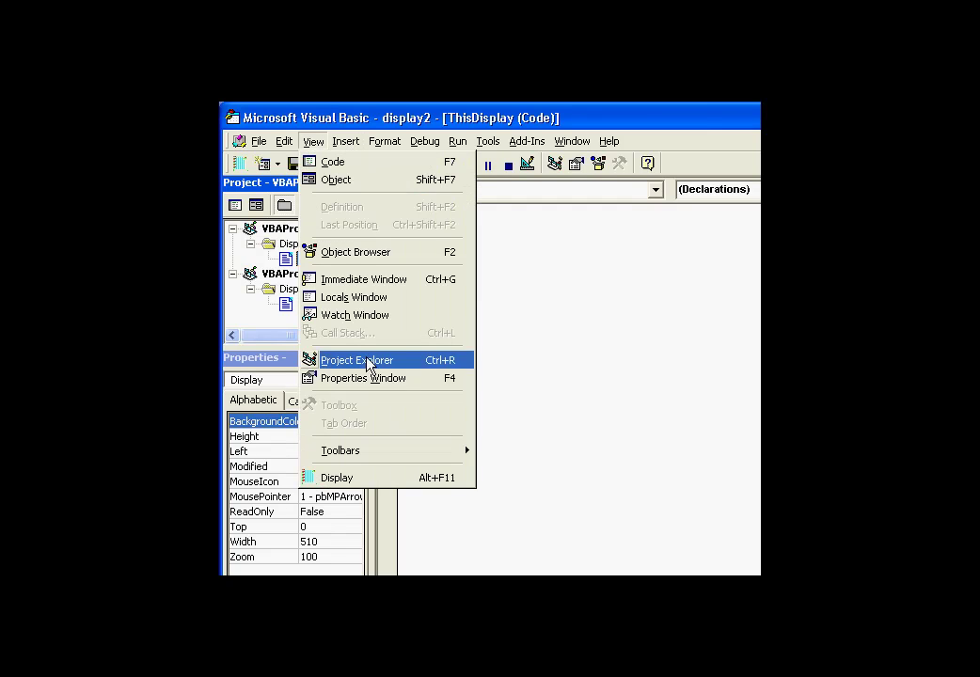
{"action": "left_click", "coordinate": [352, 280]}
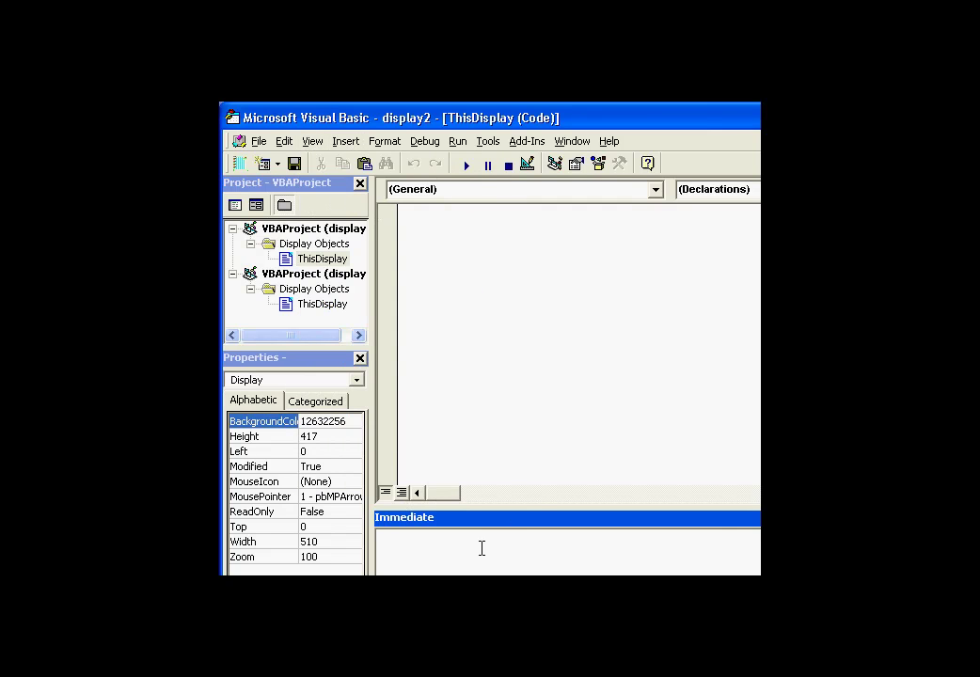
{"action": "left_click_drag", "start_coordinate": [531, 506], "coordinate": [527, 440]}
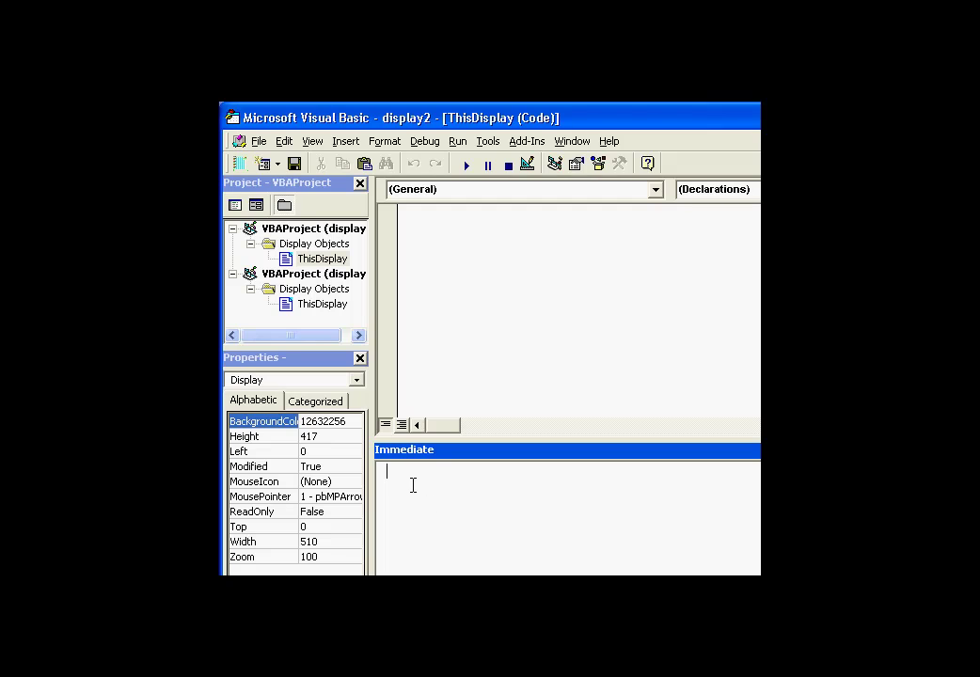
{"action": "type", "text": "print application.pro"}
{"action": "key", "text": "Tab"}
{"action": "type", "text": ".cou"}
{"action": "key", "text": "Tab"}
{"action": "key", "text": "Return"}
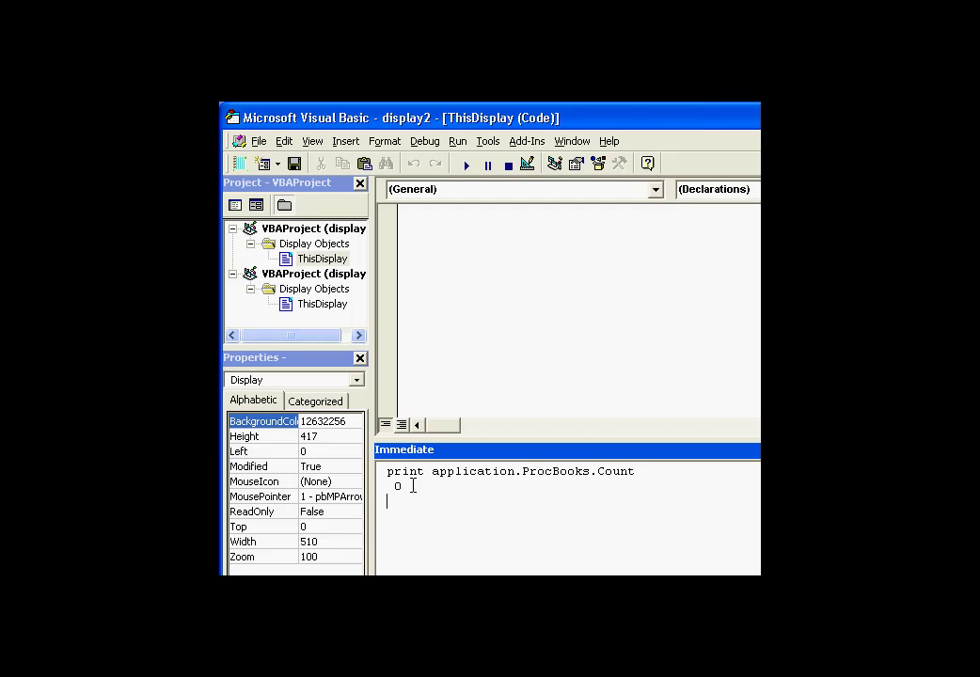
Step: Change the query to print application.Displays.Count, which returns 2
{"action": "left_click", "coordinate": [650, 477]}
{"action": "key", "text": "BackSpace"}
{"action": "key", "text": "BackSpace"}
{"action": "key", "text": "BackSpace"}
{"action": "key", "text": "BackSpace"}
{"action": "key", "text": "BackSpace"}
{"action": "key", "text": "BackSpace"}
{"action": "key", "text": "BackSpace"}
{"action": "key", "text": "BackSpace"}
{"action": "key", "text": "BackSpace"}
{"action": "key", "text": "BackSpace"}
{"action": "type", "text": ".Displays.cou"}
{"action": "key", "text": "Tab"}
{"action": "key", "text": "Return"}
{"action": "left_click_drag", "start_coordinate": [522, 472], "coordinate": [432, 474]}
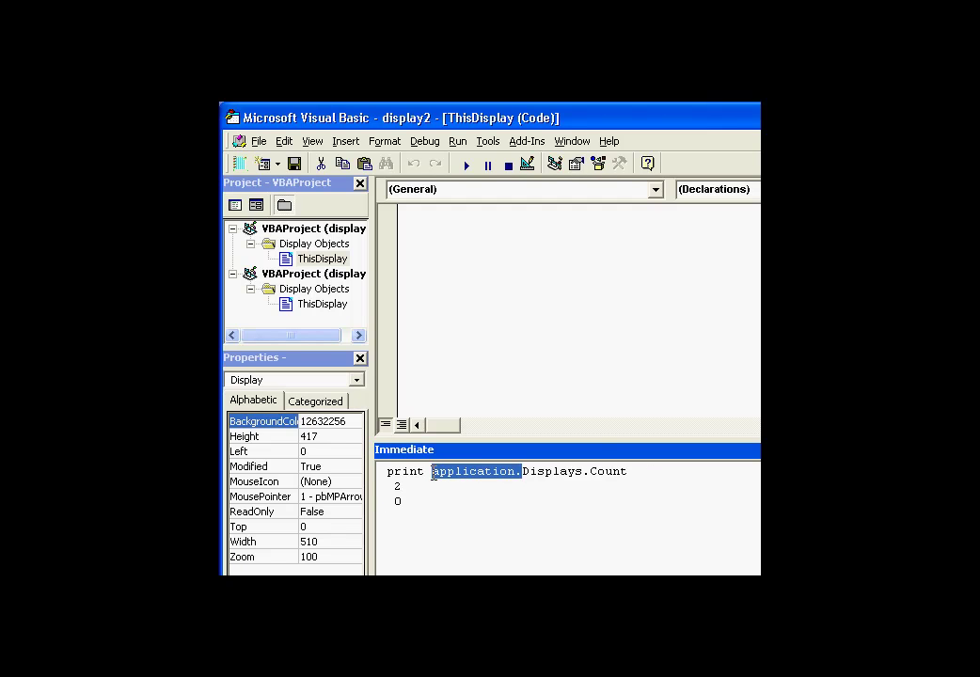
{"action": "left_click", "coordinate": [436, 486]}
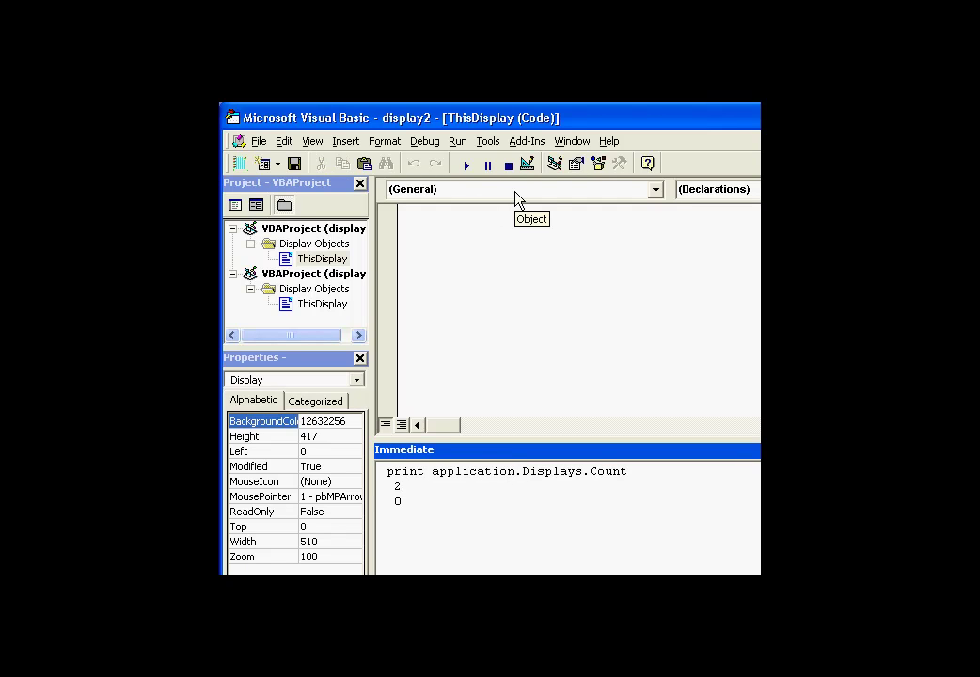
{"action": "left_click", "coordinate": [689, 192]}
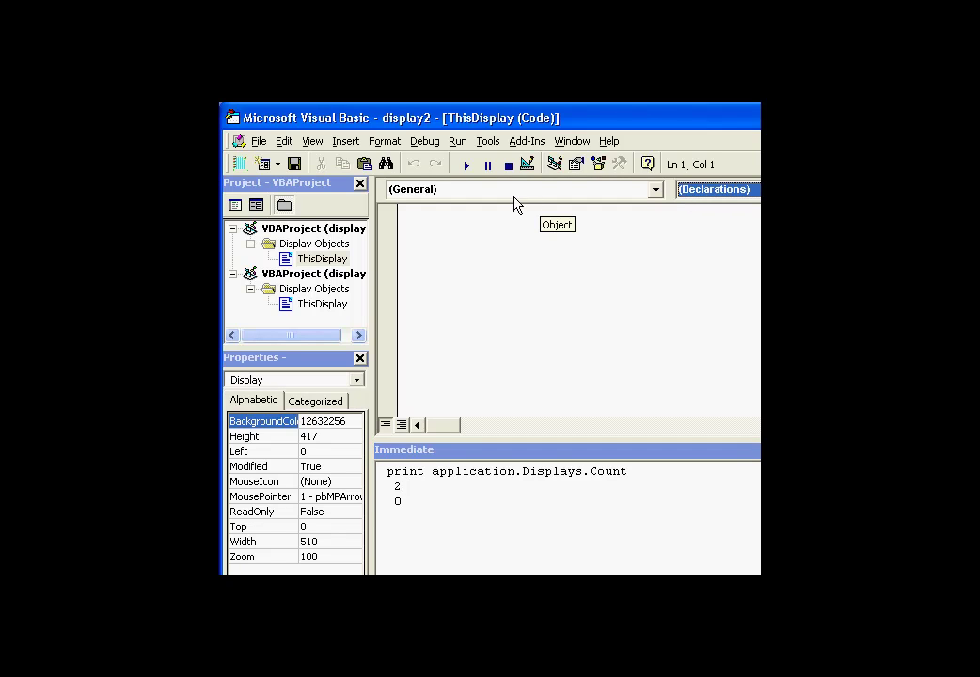
Step: Declare Dim WithEvents x As PBObjLib.Application at the top of the module
{"action": "left_click", "coordinate": [425, 218]}
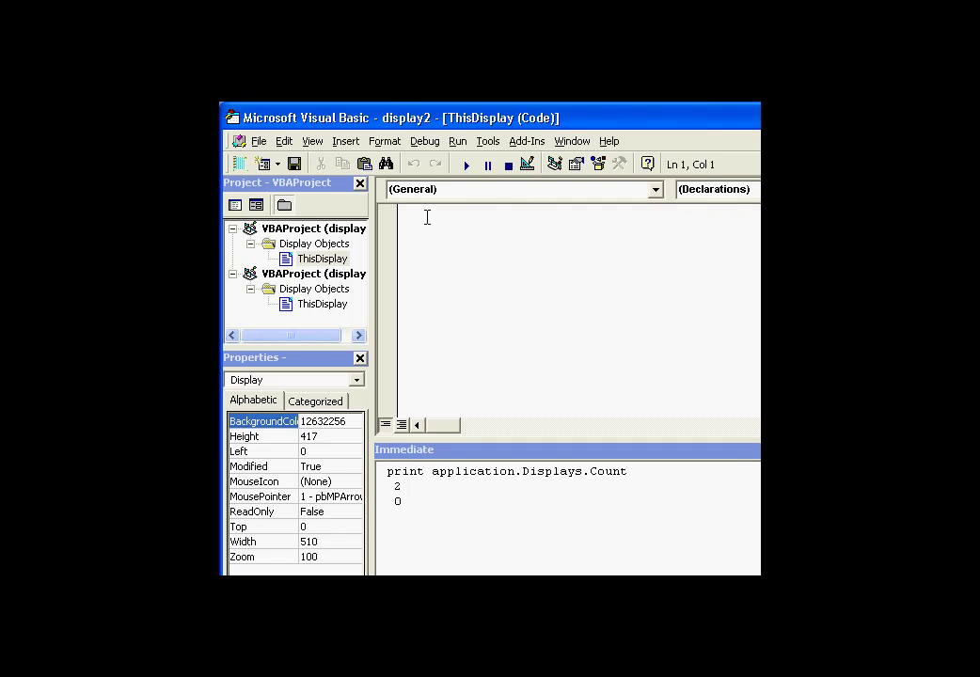
{"action": "type", "text": "dim"}
{"action": "type", "text": "x"}
{"action": "type", "text": "wi"}
{"action": "key", "text": "BackSpace"}
{"action": "key", "text": "BackSpace"}
{"action": "key", "text": "BackSpace"}
{"action": "key", "text": "BackSpace"}
{"action": "type", "text": "withevents x as pbo"}
{"action": "key", "text": "Tab"}
{"action": "type", "text": ".app"}
{"action": "key", "text": "Tab"}
{"action": "key", "text": "Return"}
Step: Pick x in the Object box to insert the x_AfterModeChange stub and browse its events
{"action": "left_click", "coordinate": [483, 190]}
{"action": "left_click", "coordinate": [430, 235]}
{"action": "left_click", "coordinate": [733, 189]}
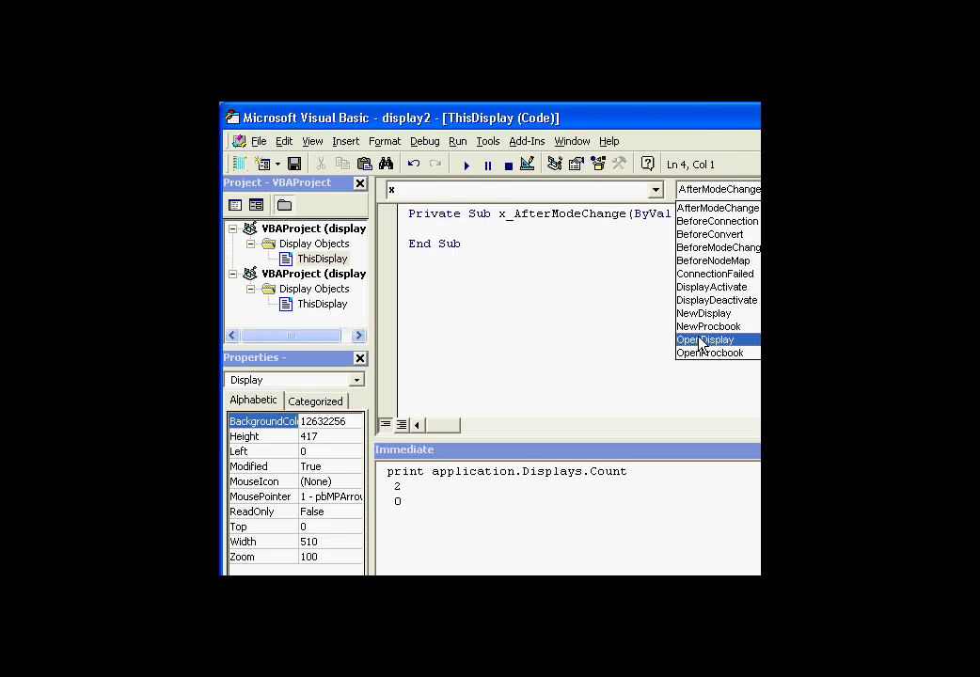
{"action": "left_click", "coordinate": [487, 235]}
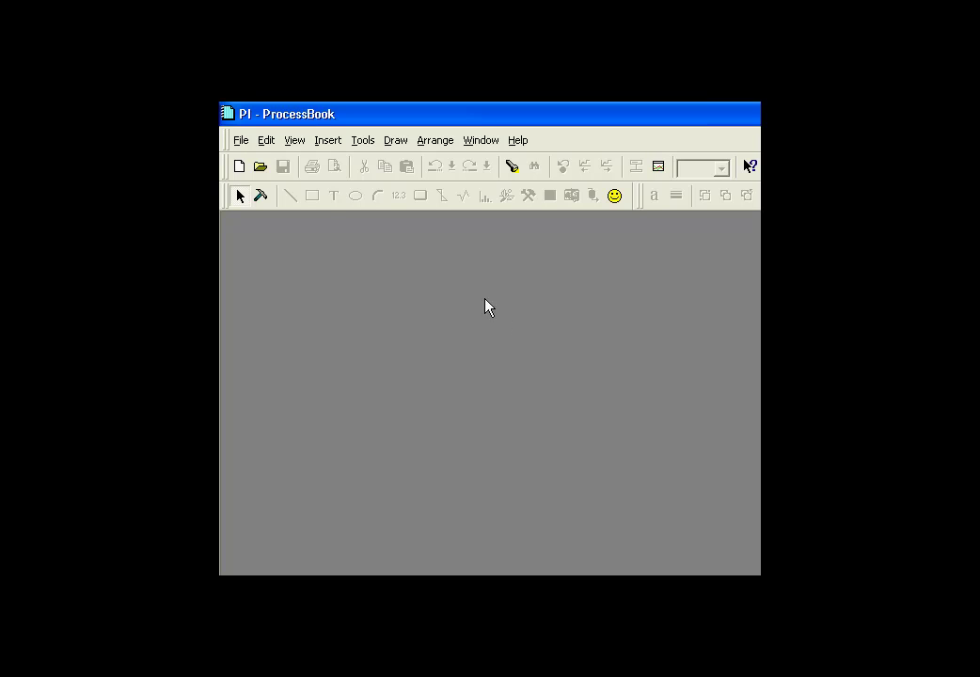
Step: Open APPEVENT from the pbscript folder and view its code in the VBA editor
{"action": "left_click", "coordinate": [241, 141]}
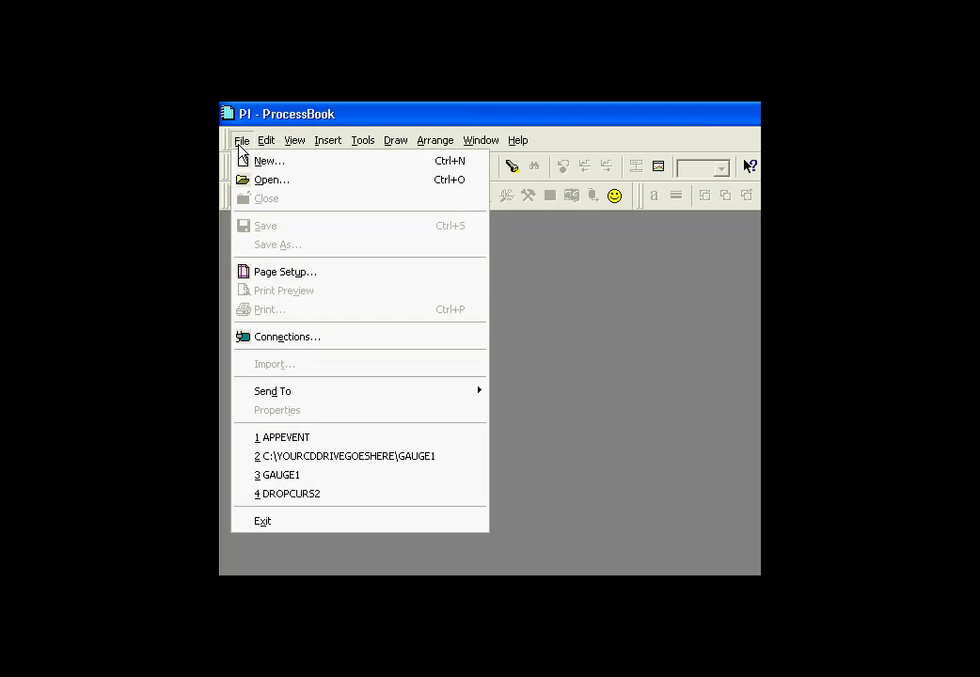
{"action": "left_click", "coordinate": [282, 184]}
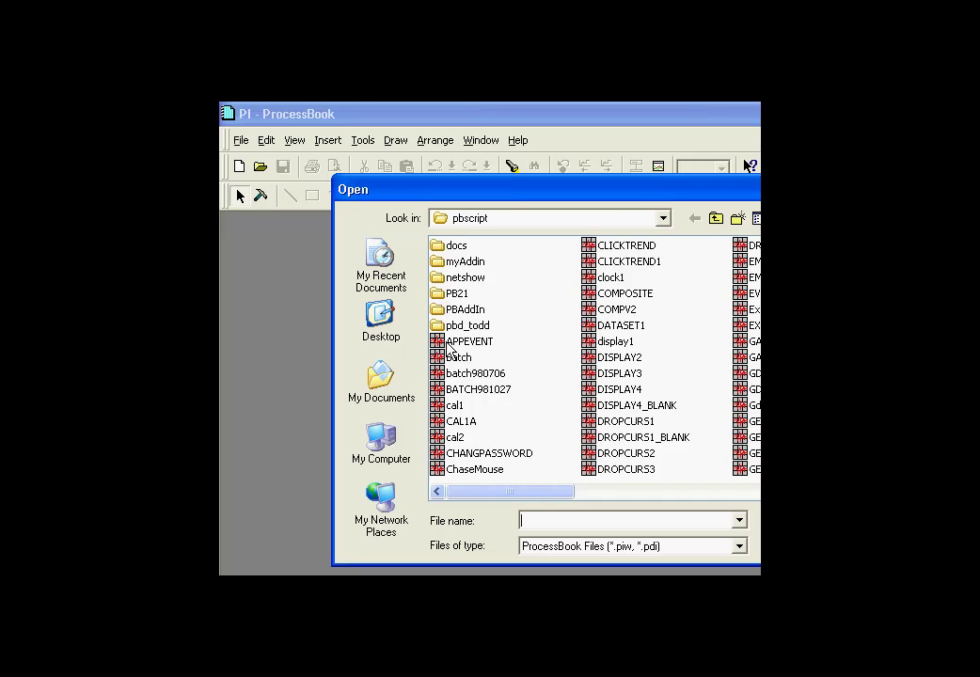
{"action": "double_click", "coordinate": [447, 341]}
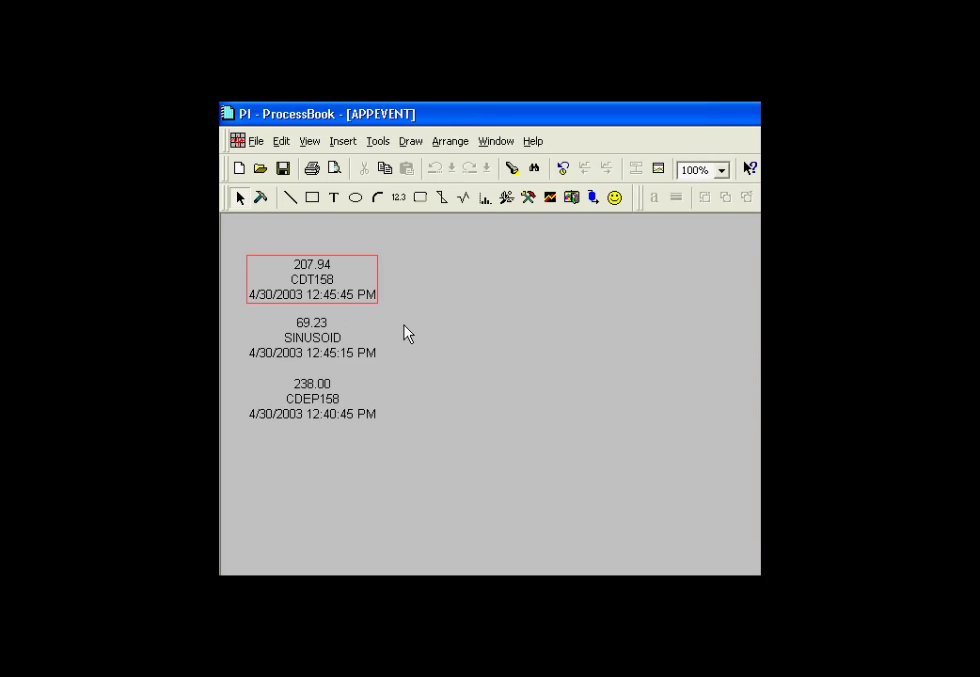
{"action": "key", "text": "alt+F11"}
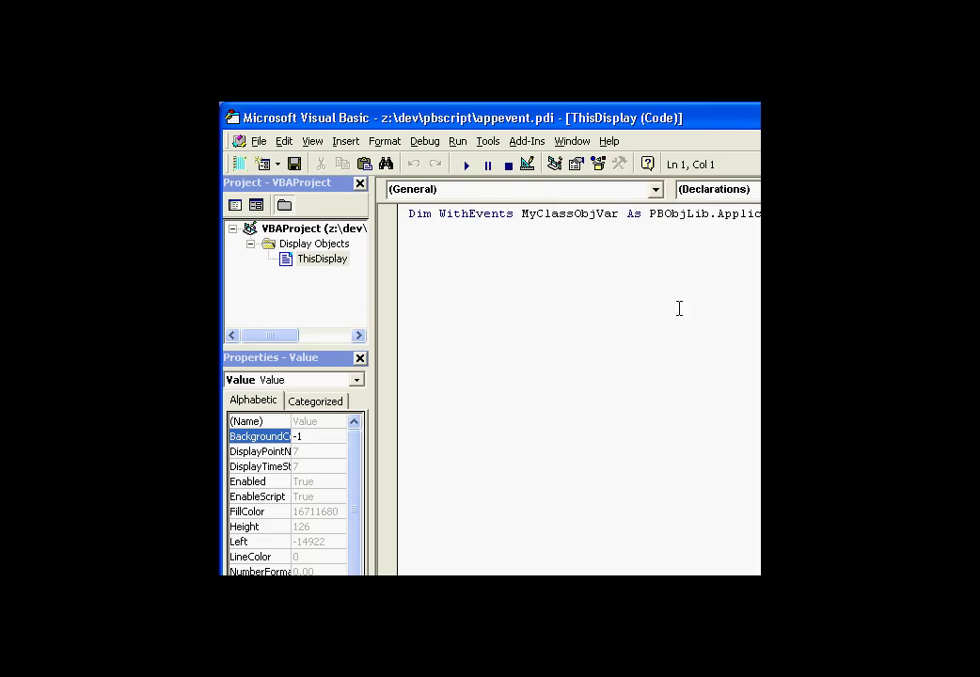
Step: Widen the code pane, highlight MyClassObjVar and PBObjLib.Application, and list event-capable objects
{"action": "left_click", "coordinate": [367, 301]}
{"action": "left_click_drag", "start_coordinate": [369, 302], "coordinate": [296, 310]}
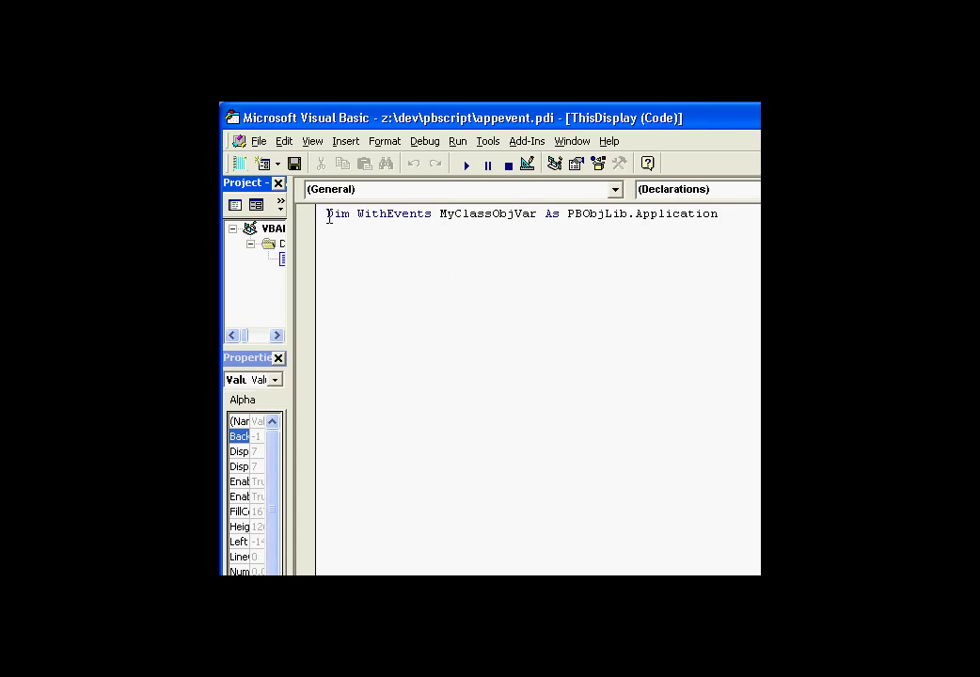
{"action": "left_click_drag", "start_coordinate": [439, 214], "coordinate": [545, 214]}
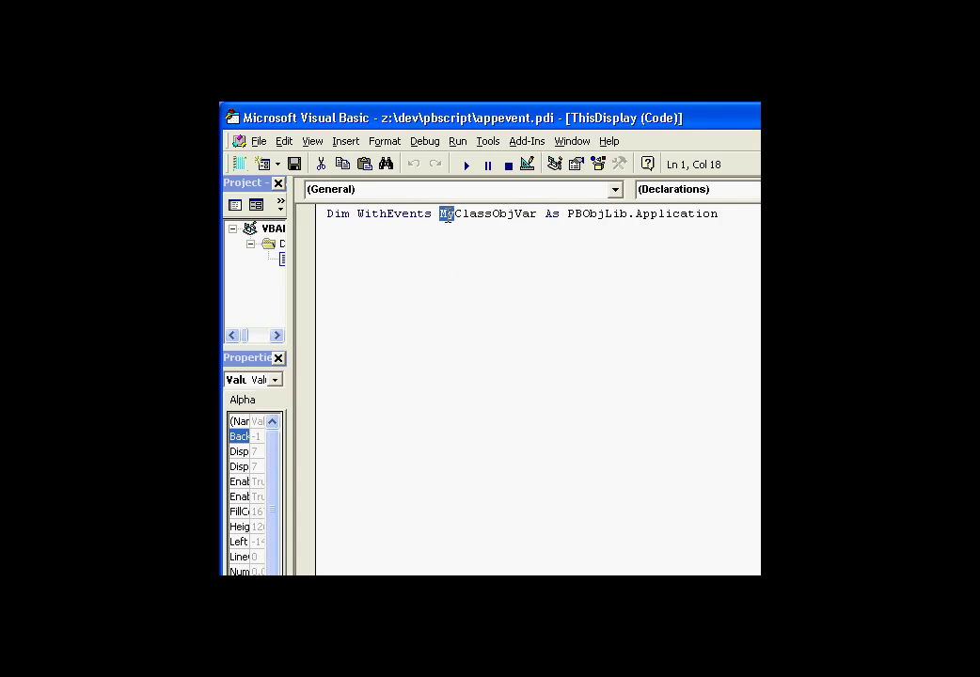
{"action": "left_click", "coordinate": [545, 213]}
{"action": "left_click_drag", "start_coordinate": [546, 214], "coordinate": [439, 214]}
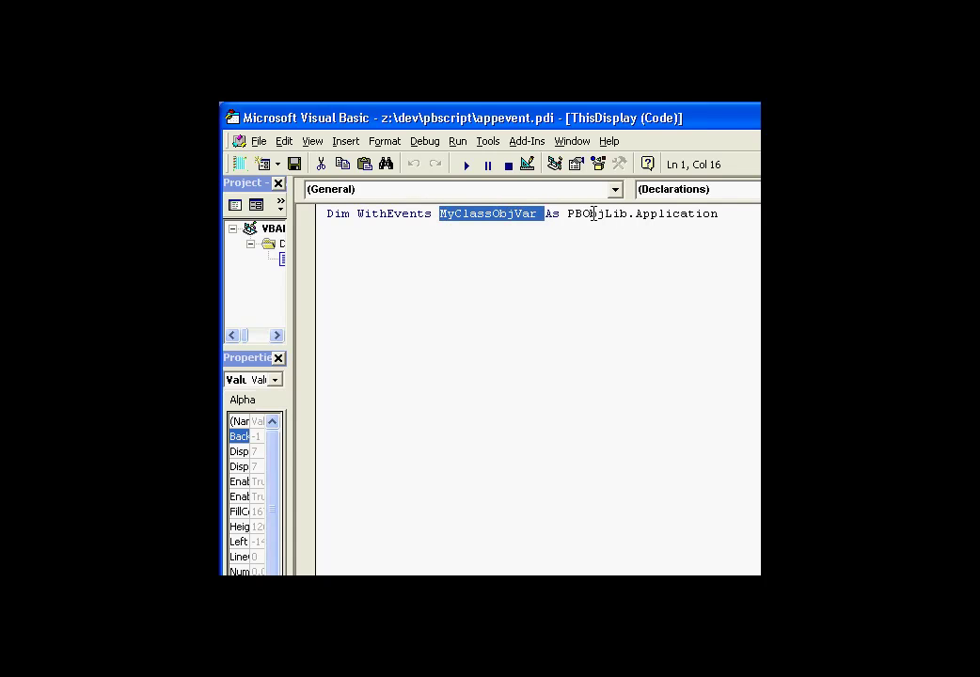
{"action": "left_click_drag", "start_coordinate": [566, 213], "coordinate": [741, 212]}
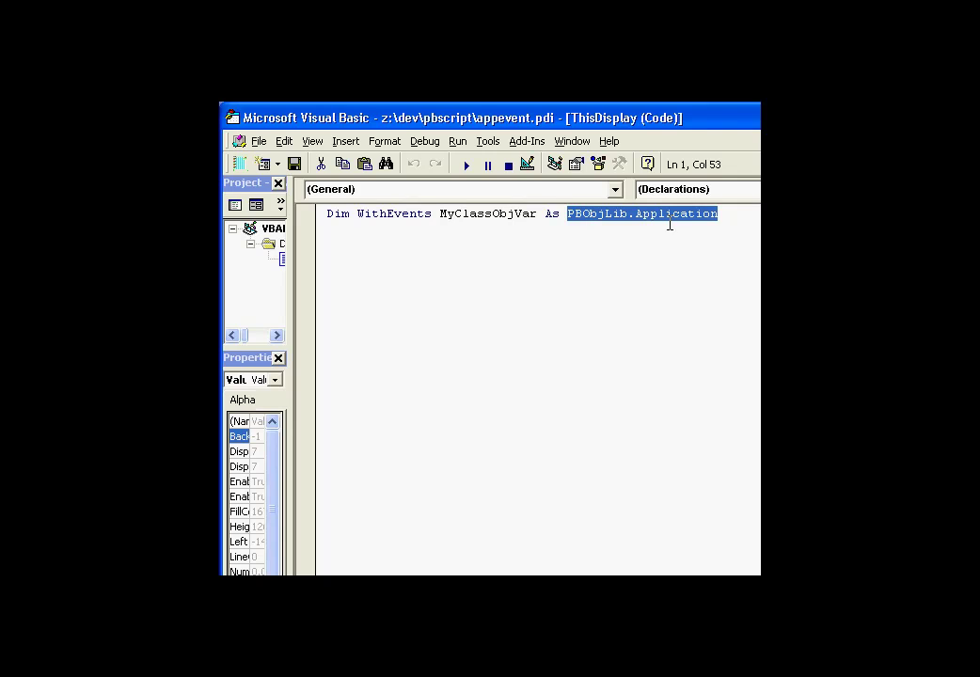
{"action": "left_click", "coordinate": [616, 244]}
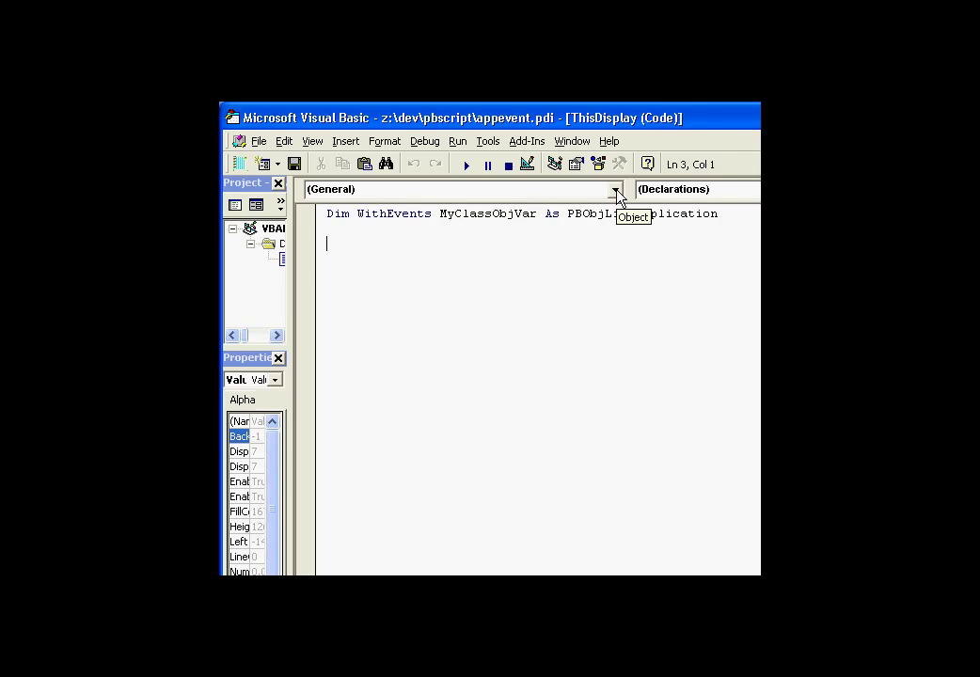
{"action": "left_click", "coordinate": [616, 192]}
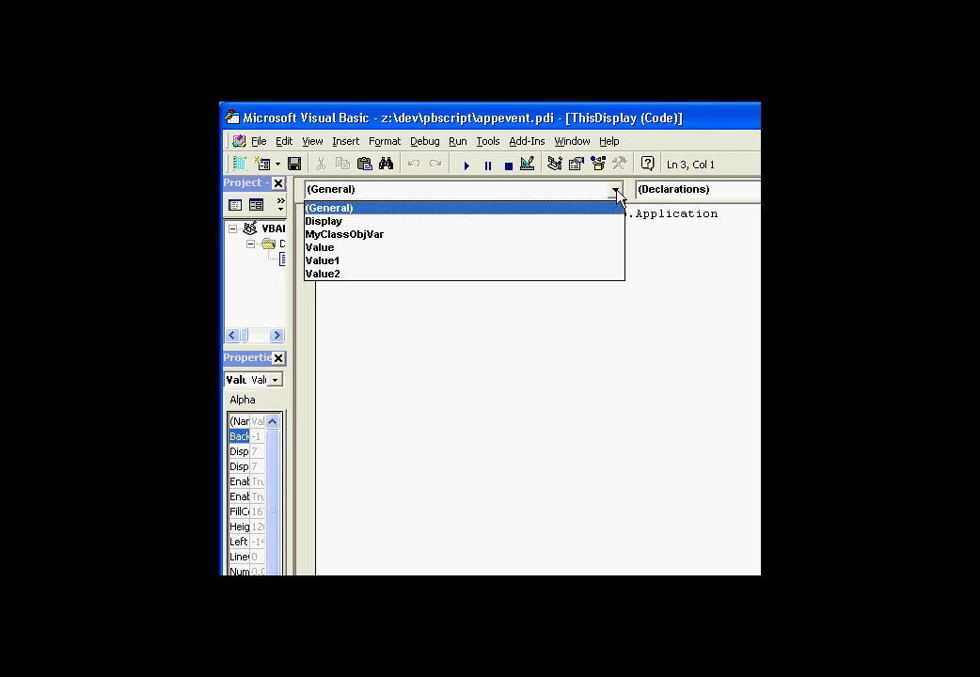
Step: Go to Display's Open procedure and confirm Display and Open in the dropdowns
{"action": "left_click", "coordinate": [571, 228]}
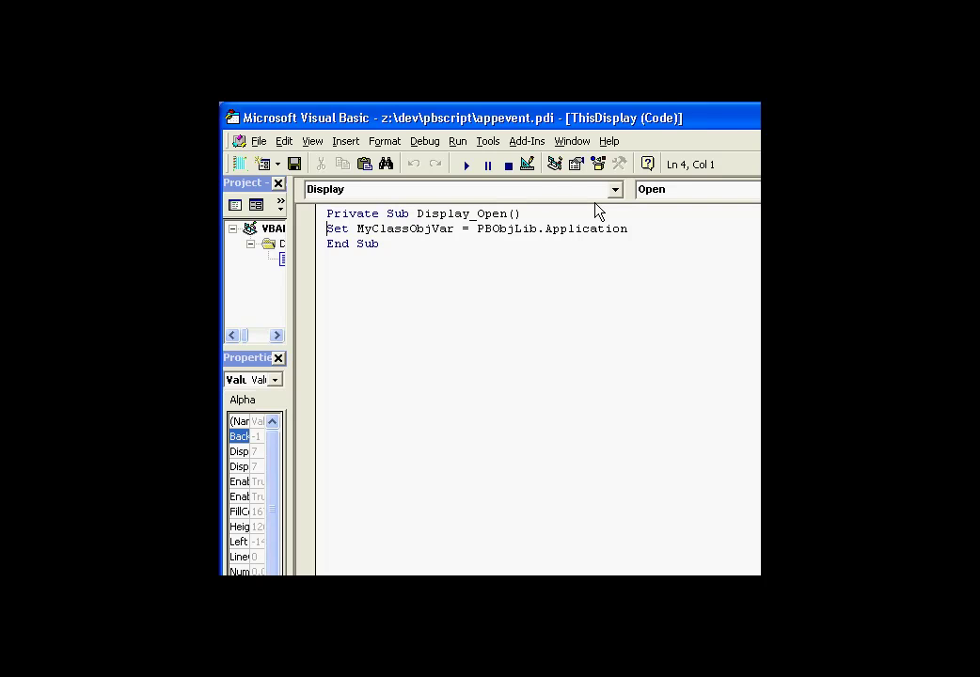
{"action": "left_click", "coordinate": [409, 229]}
{"action": "left_click", "coordinate": [606, 193]}
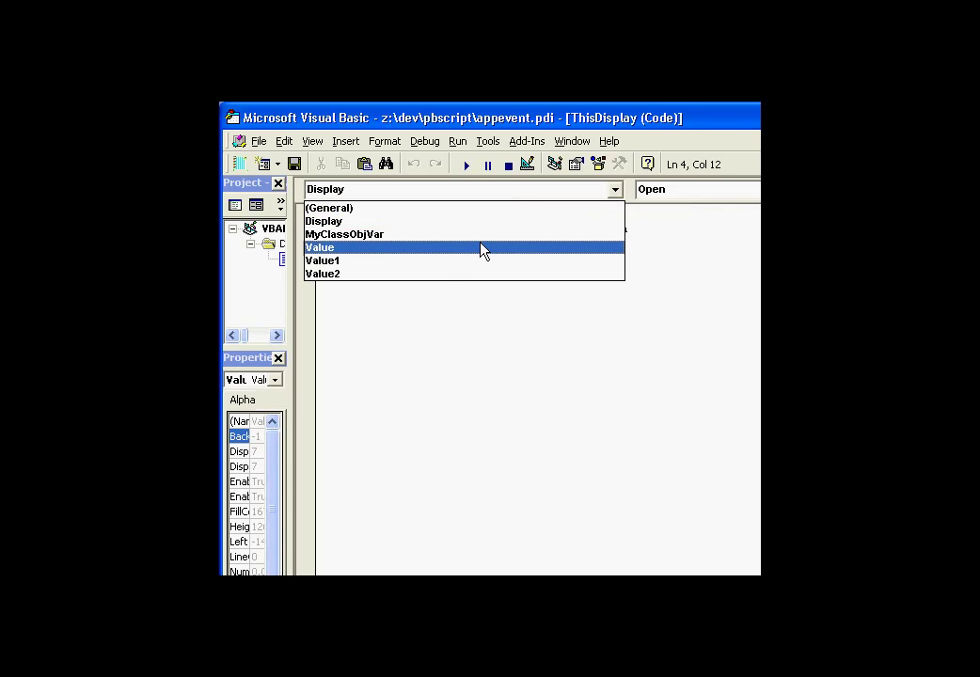
{"action": "left_click", "coordinate": [403, 232]}
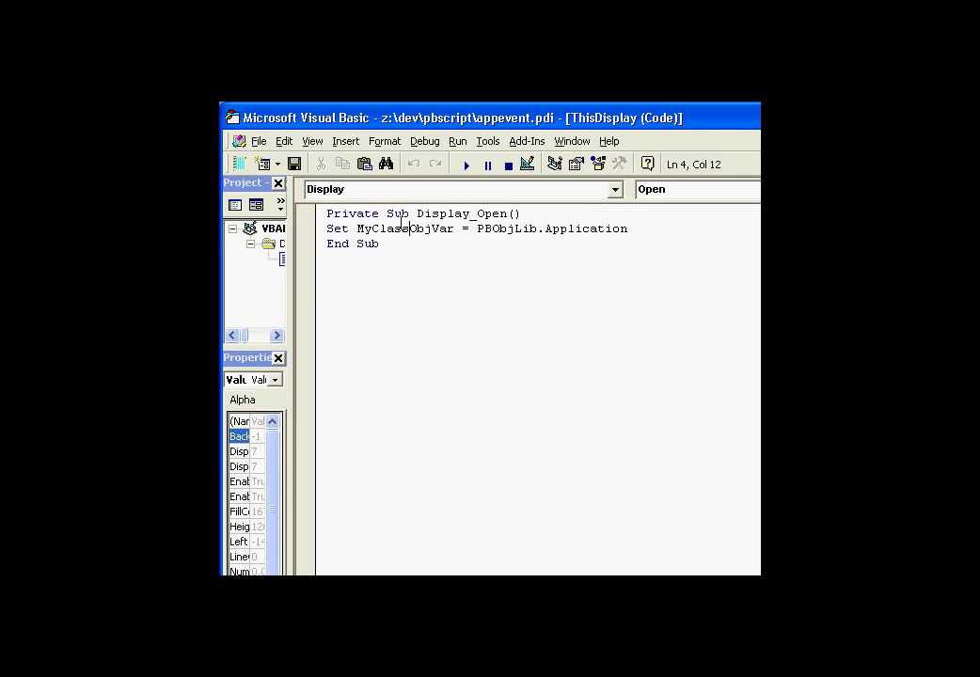
{"action": "left_click", "coordinate": [649, 195]}
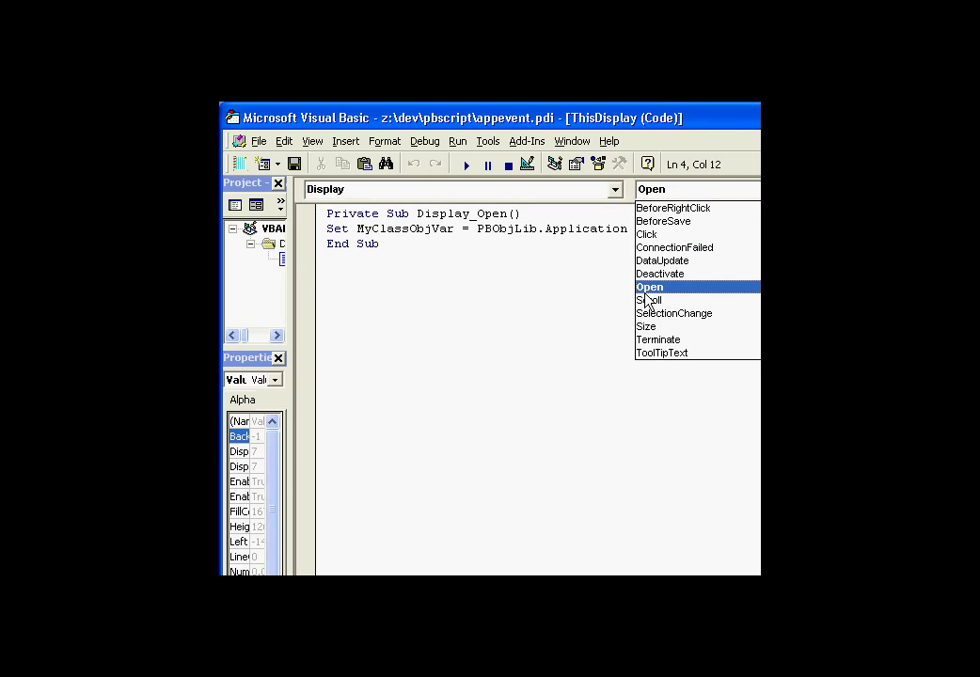
{"action": "left_click", "coordinate": [647, 288]}
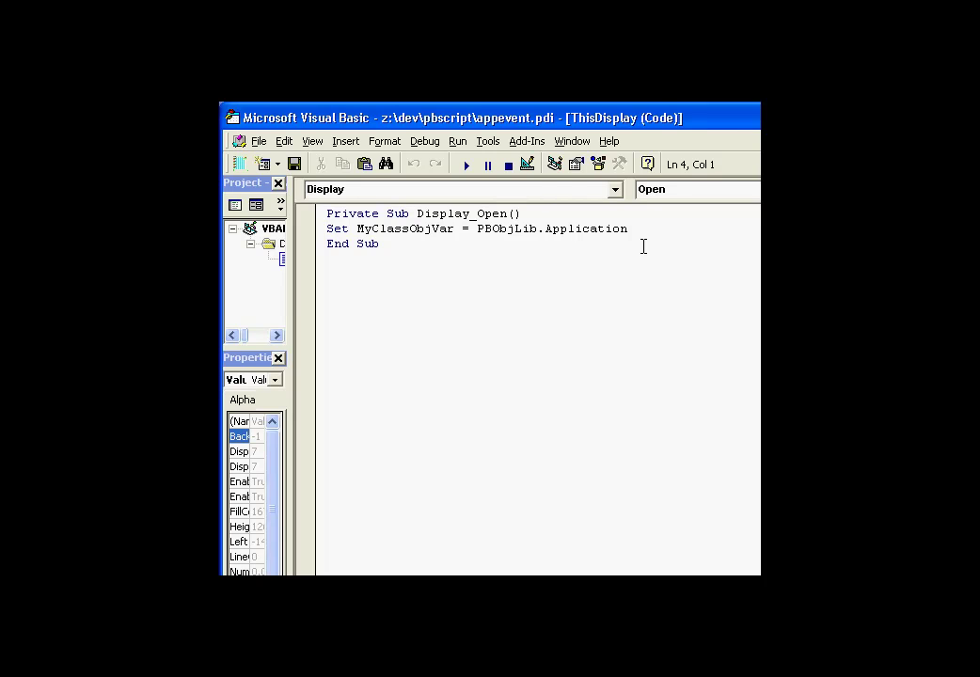
{"action": "left_click", "coordinate": [393, 231]}
{"action": "double_click", "coordinate": [392, 230]}
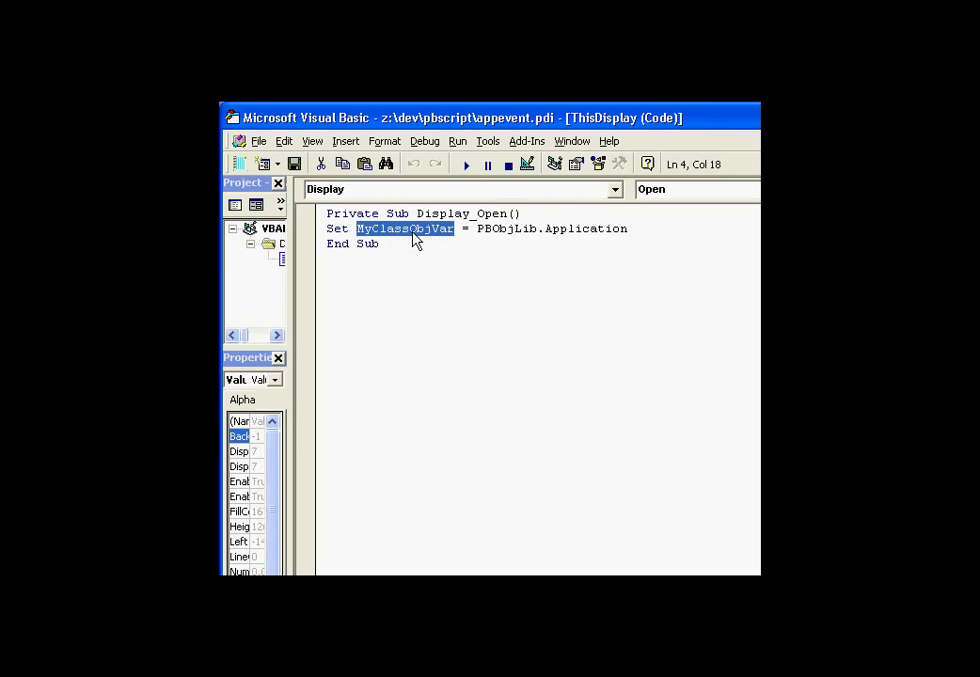
{"action": "left_click", "coordinate": [408, 231]}
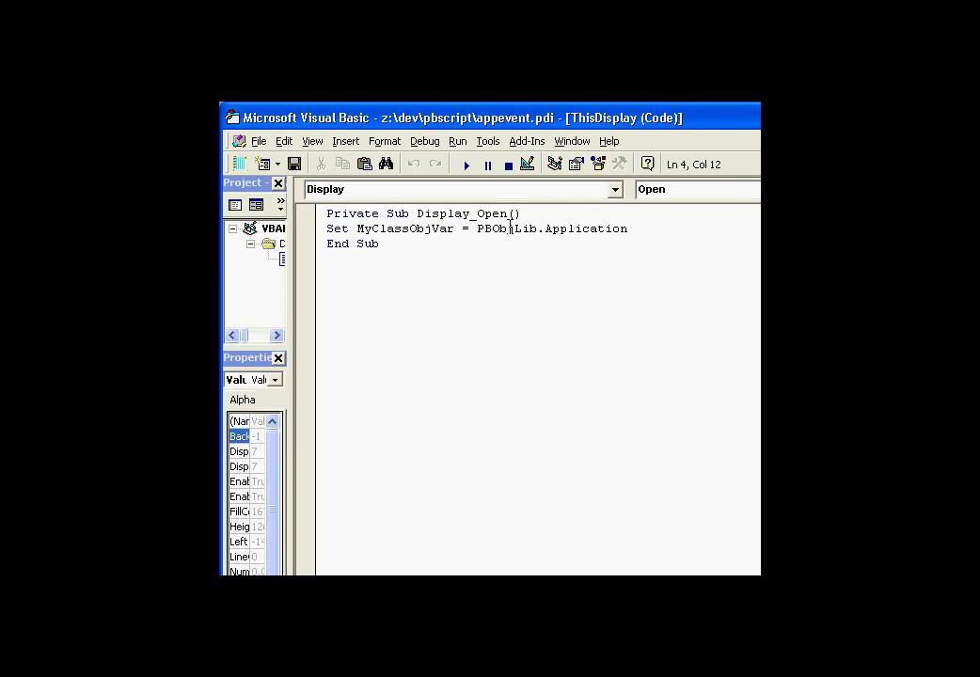
{"action": "left_click_drag", "start_coordinate": [477, 230], "coordinate": [646, 232]}
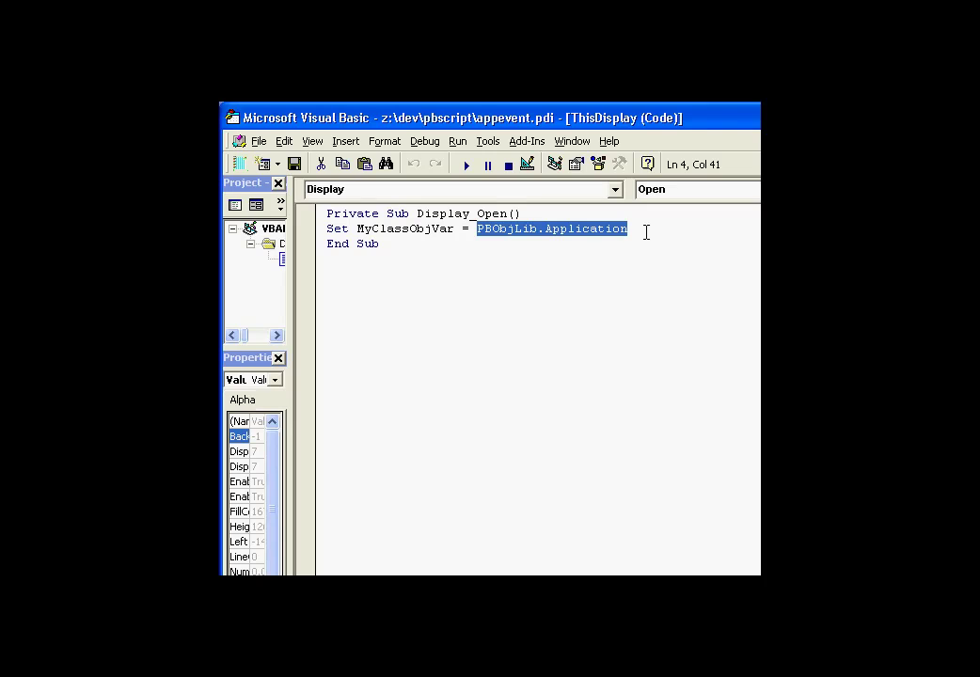
{"action": "left_click", "coordinate": [646, 233]}
{"action": "left_click_drag", "start_coordinate": [477, 231], "coordinate": [654, 230]}
{"action": "left_click", "coordinate": [643, 232]}
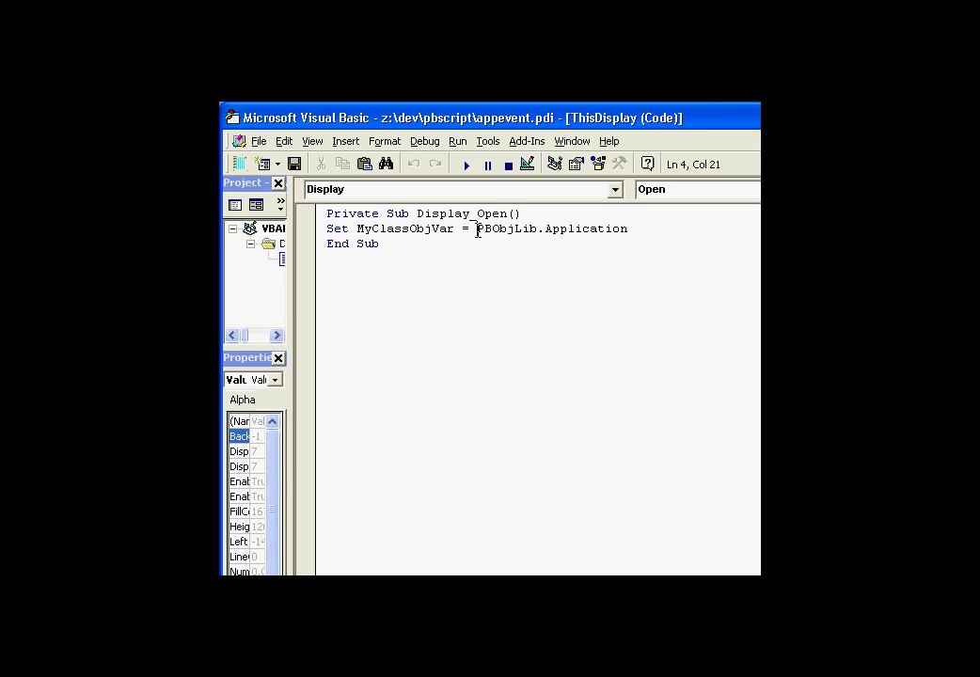
{"action": "left_click_drag", "start_coordinate": [476, 231], "coordinate": [632, 232]}
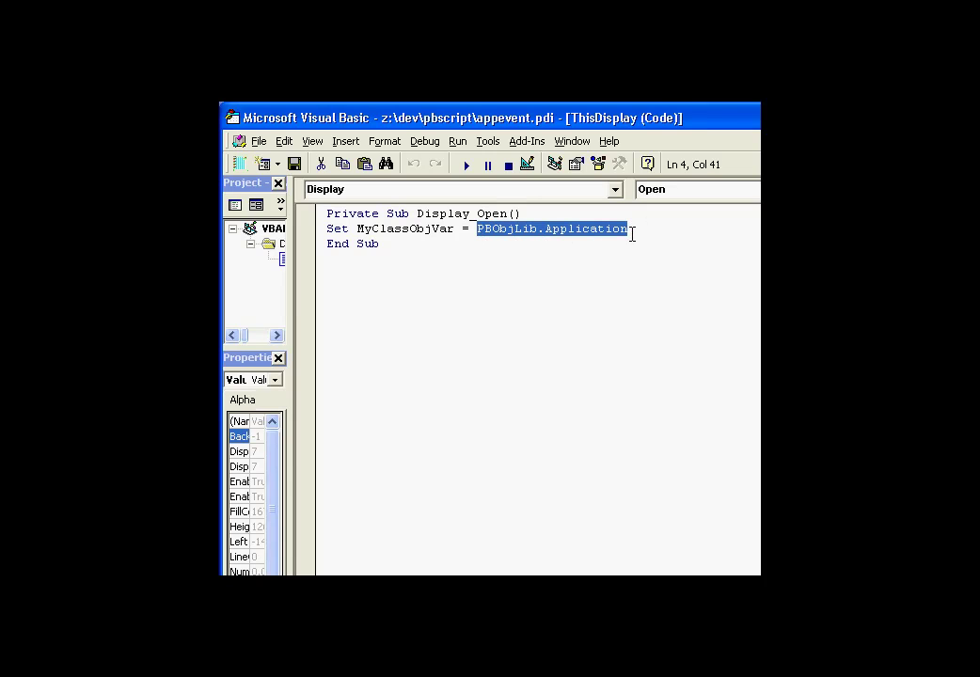
{"action": "left_click", "coordinate": [632, 234]}
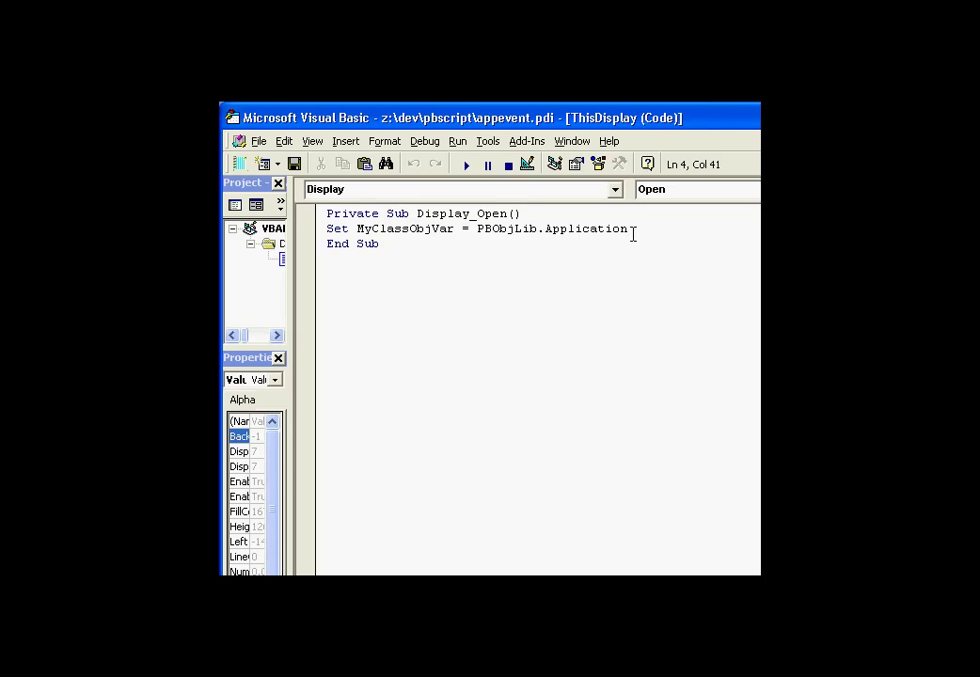
{"action": "double_click", "coordinate": [394, 228]}
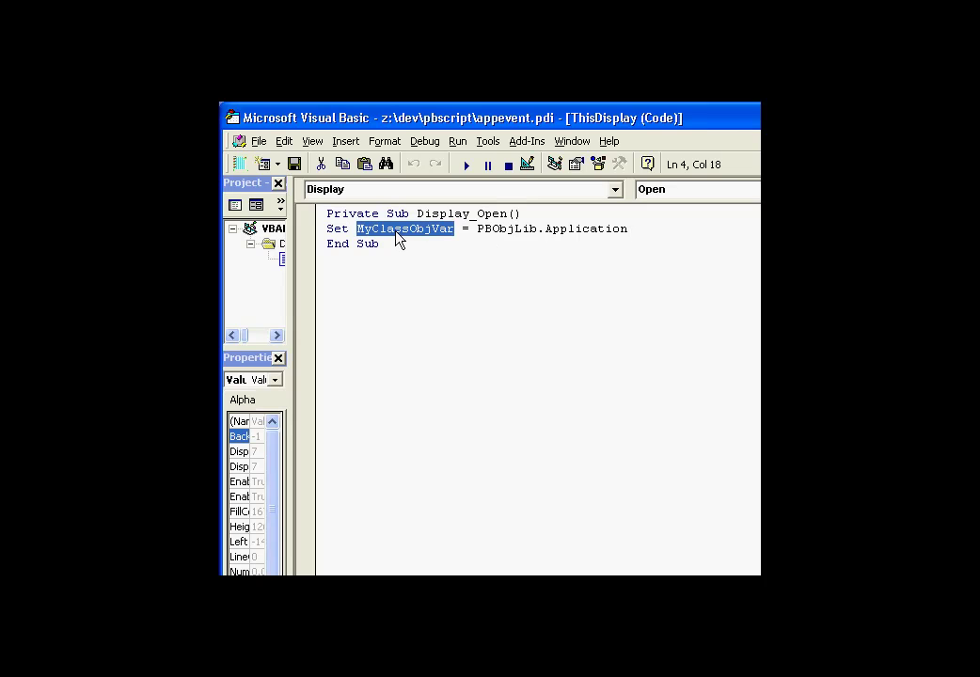
{"action": "left_click", "coordinate": [477, 231]}
{"action": "left_click_drag", "start_coordinate": [477, 230], "coordinate": [632, 228]}
{"action": "left_click", "coordinate": [632, 230]}
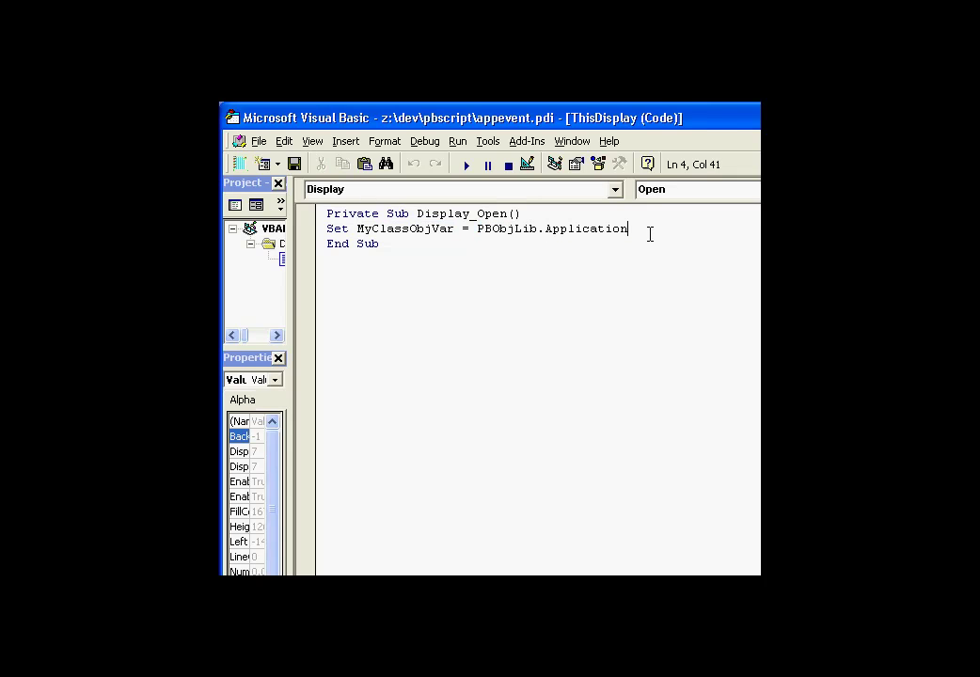
{"action": "double_click", "coordinate": [396, 230]}
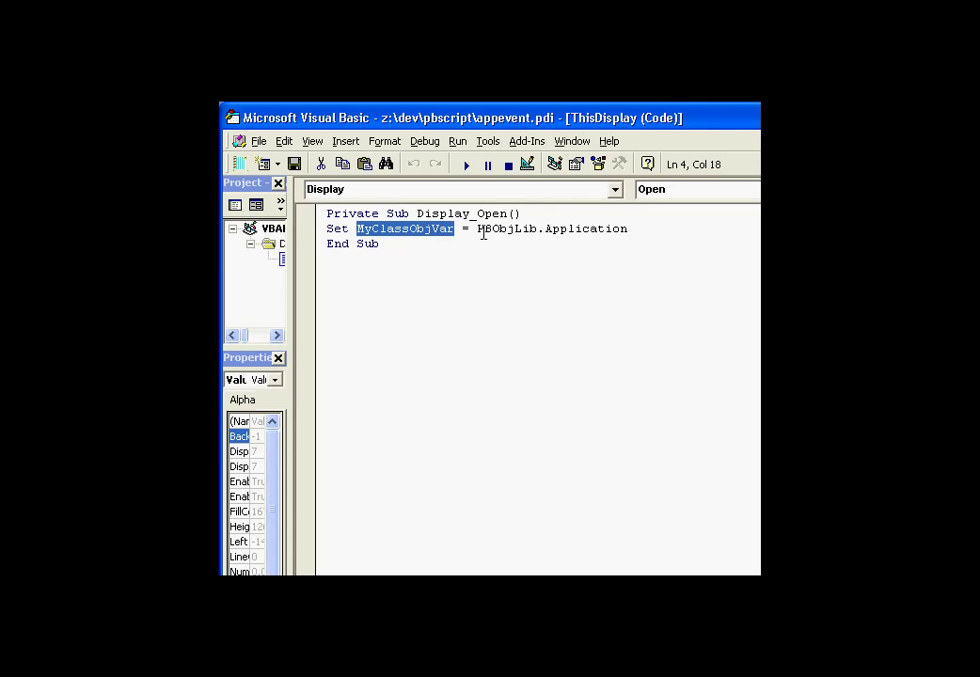
{"action": "left_click_drag", "start_coordinate": [476, 229], "coordinate": [657, 227]}
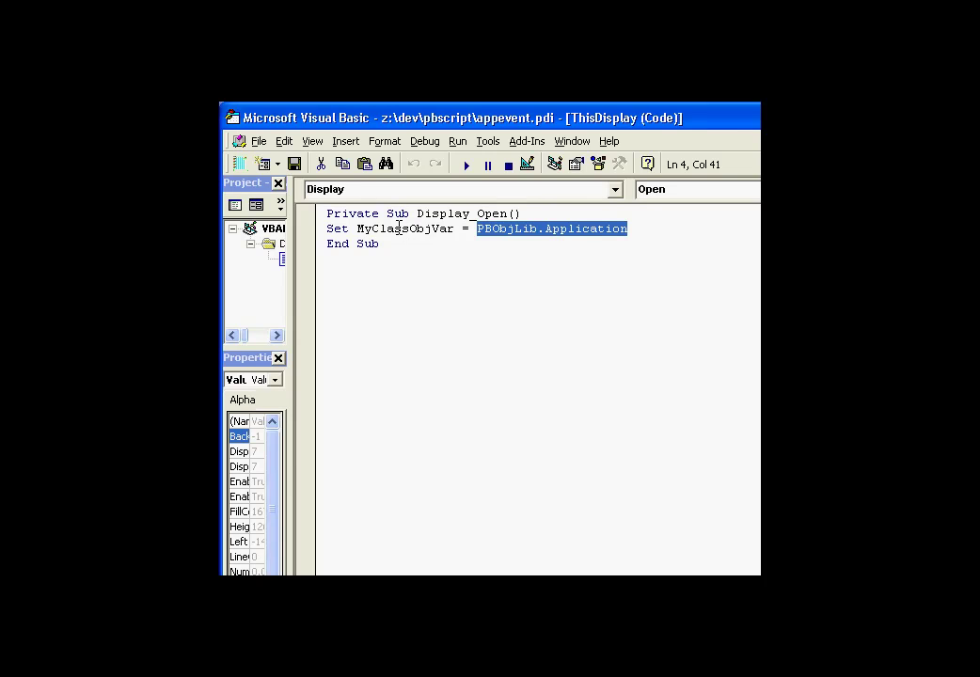
{"action": "double_click", "coordinate": [404, 230]}
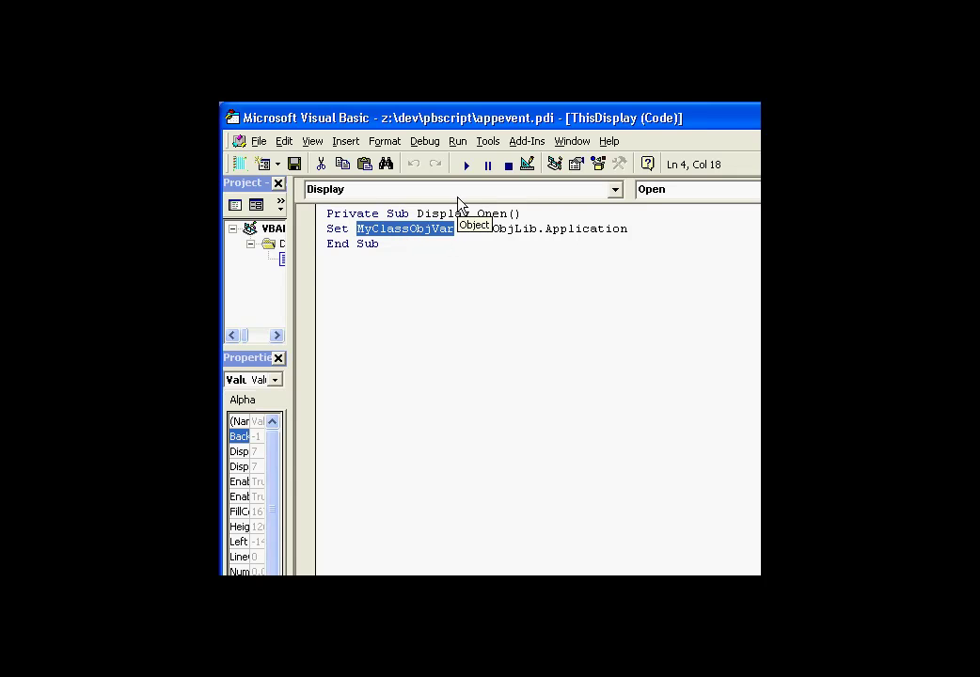
{"action": "left_click", "coordinate": [459, 191]}
{"action": "left_click", "coordinate": [435, 209]}
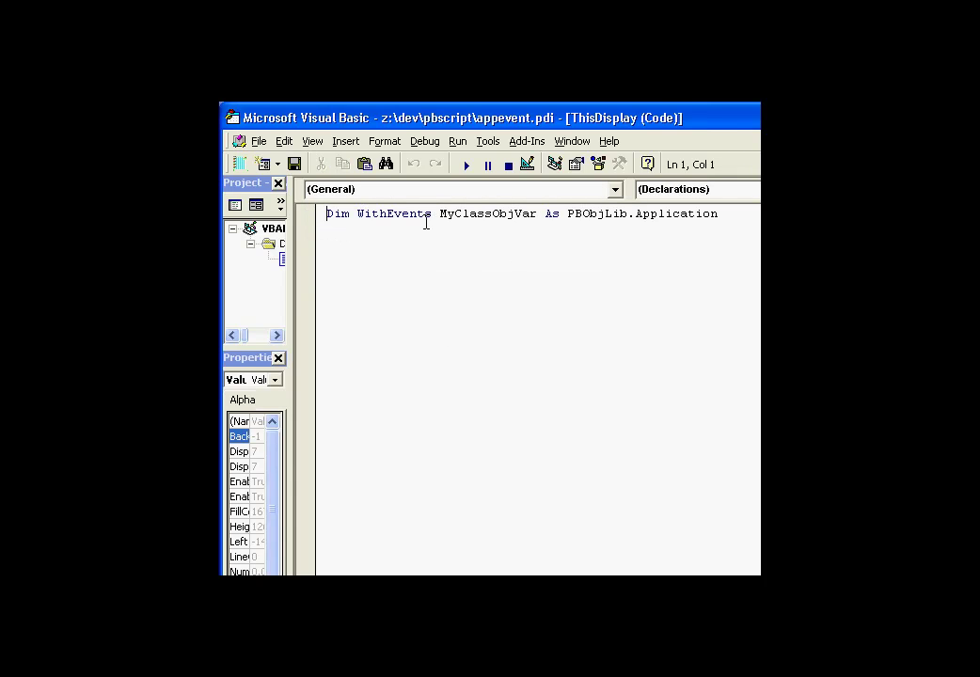
{"action": "left_click", "coordinate": [616, 191]}
{"action": "left_click", "coordinate": [548, 225]}
{"action": "type", "text": "Set MyClassObjVar = PBObjLib.Application"}
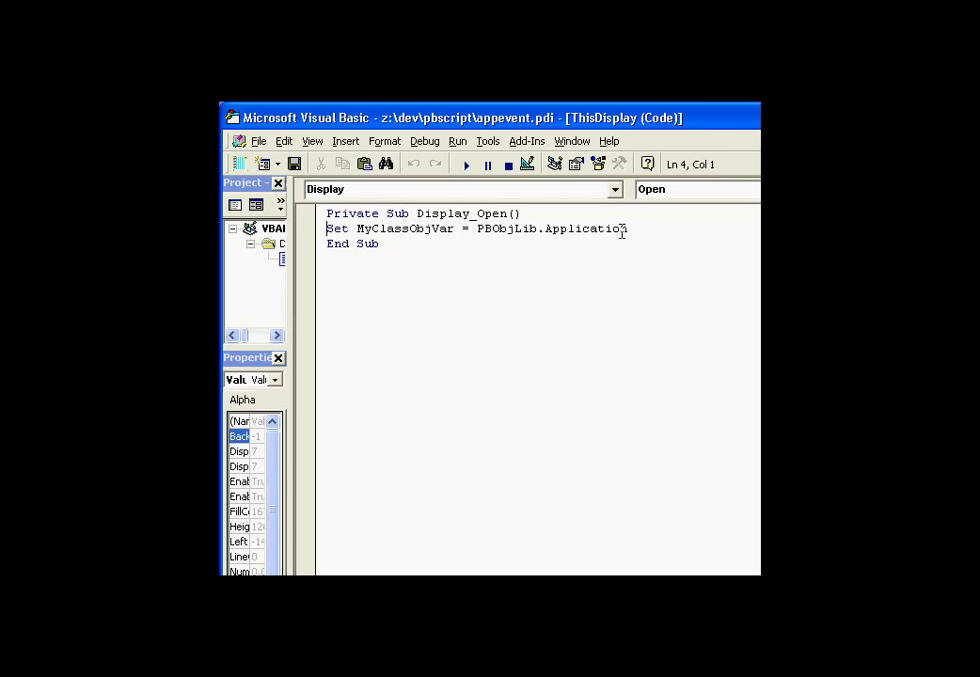
Step: Choose MyClassObjVar to view its NewDisplay handler, widen the pane, and select aNewDisplay
{"action": "left_click", "coordinate": [450, 192]}
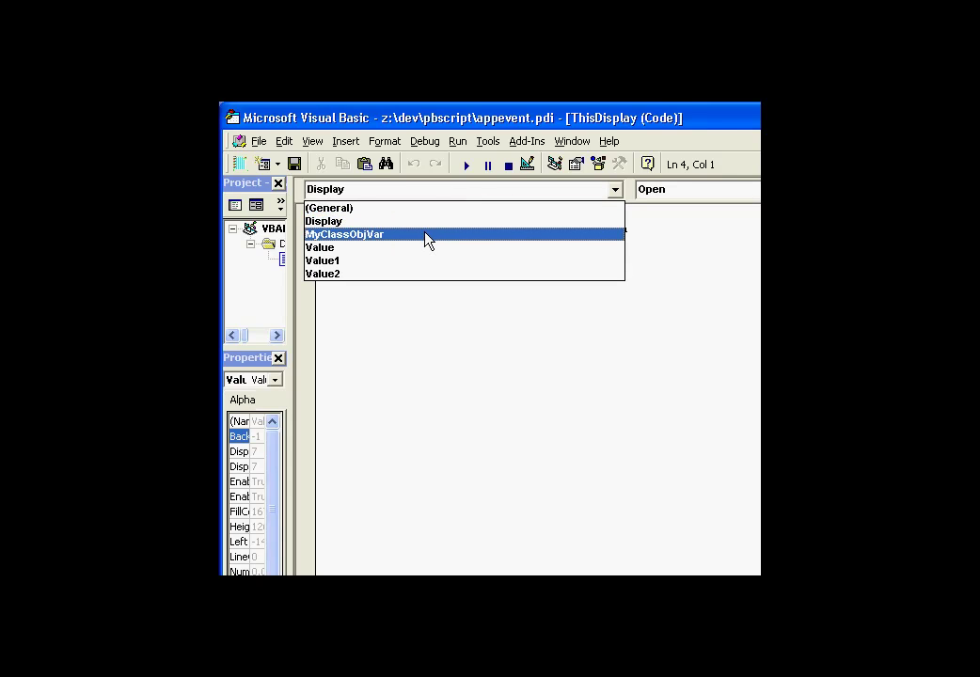
{"action": "left_click", "coordinate": [414, 236]}
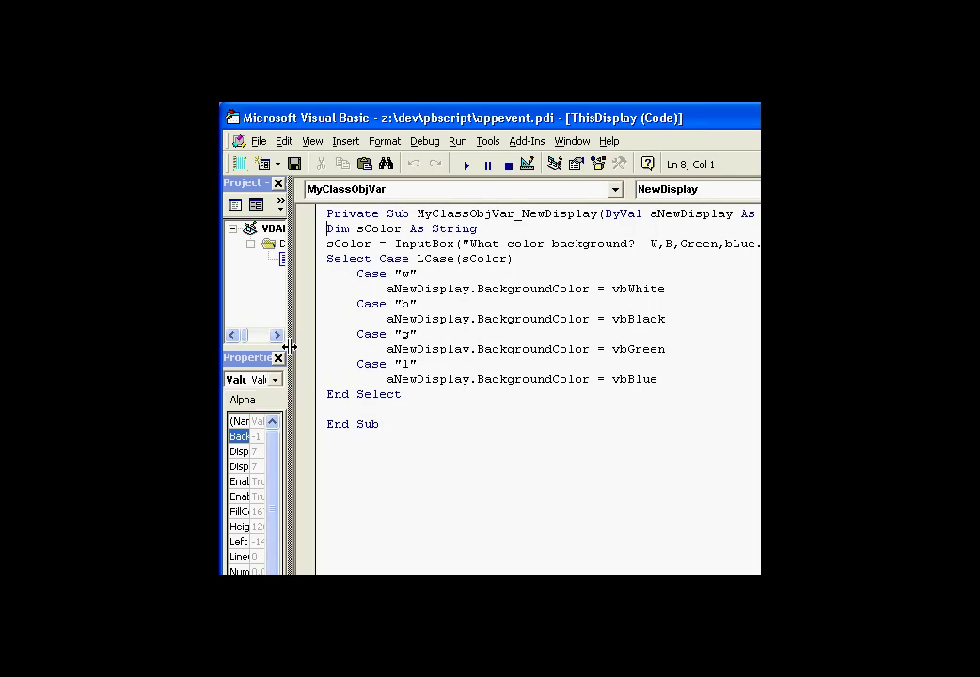
{"action": "left_click_drag", "start_coordinate": [290, 334], "coordinate": [255, 334]}
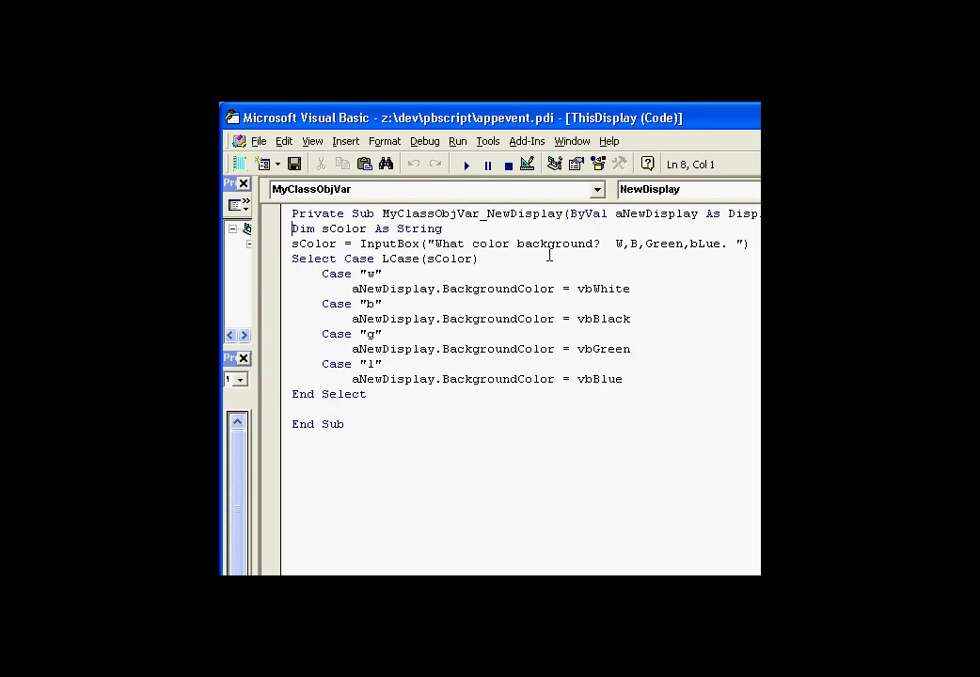
{"action": "double_click", "coordinate": [658, 214]}
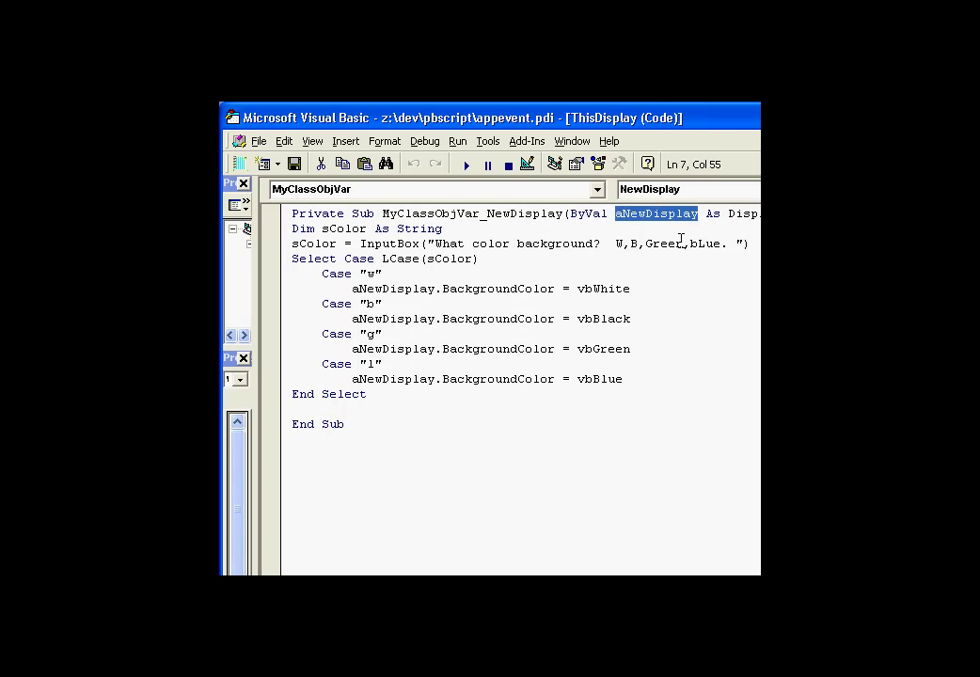